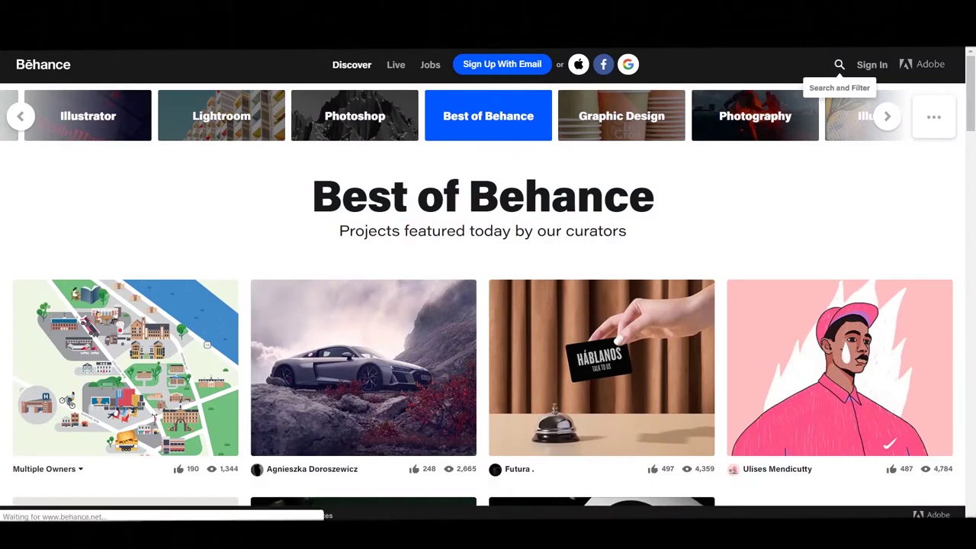
Step: Search the Behance projects for "vector city", sorted by Most Appreciated This Week
click(840, 64)
text(vector city)
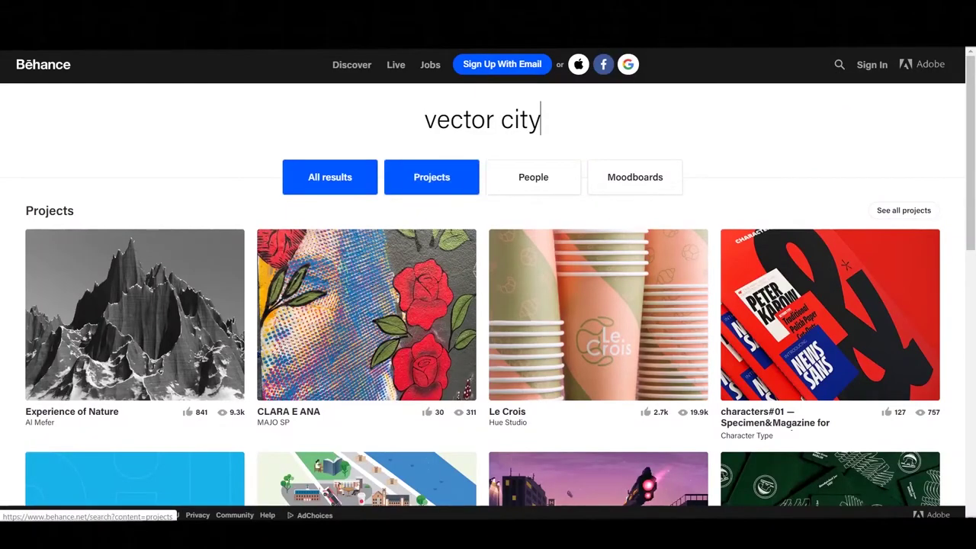
click(431, 177)
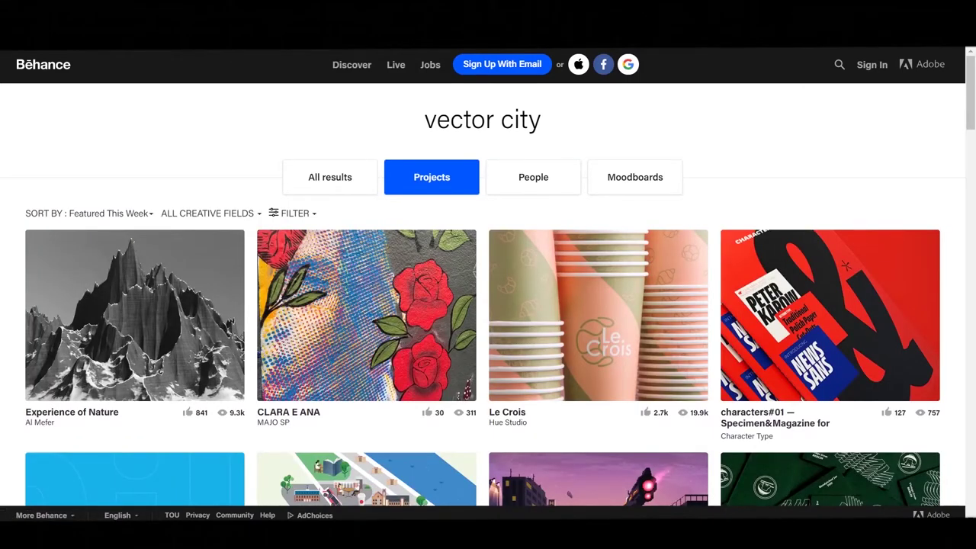
key(Return)
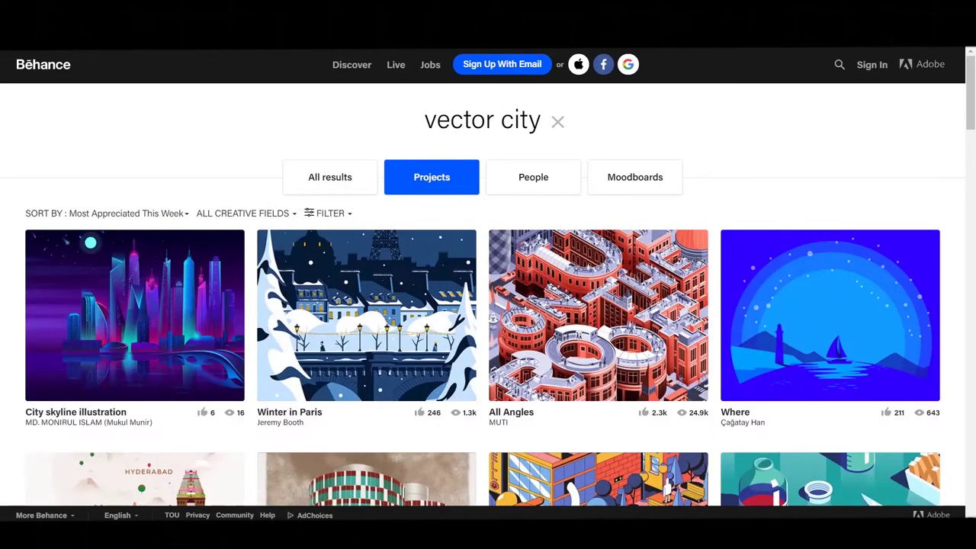
Step: Open the Hella neon city project from the results and save its multicolored skyline illustration as a JPEG in Downloads
scroll(488, 305, down, 5)
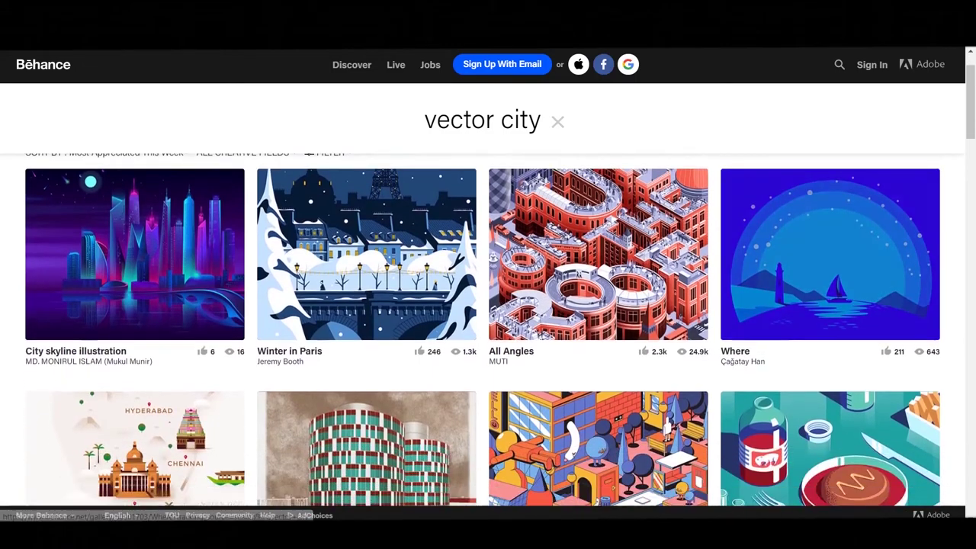
scroll(488, 328, down, 1)
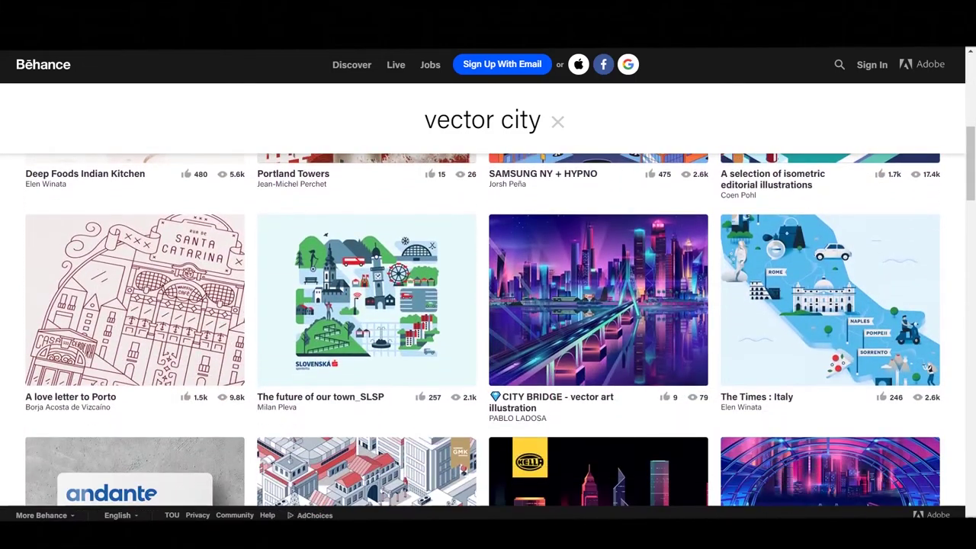
click(599, 473)
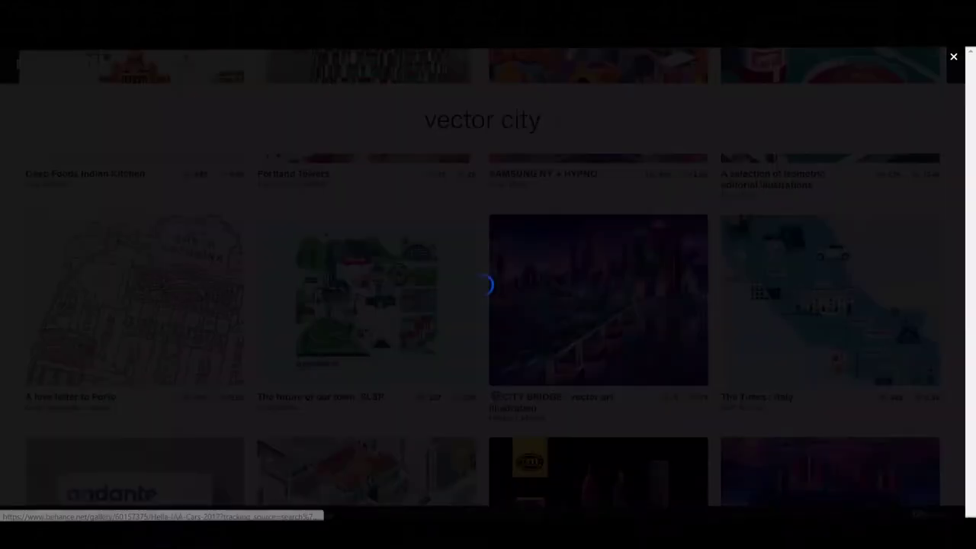
scroll(488, 305, down, 10)
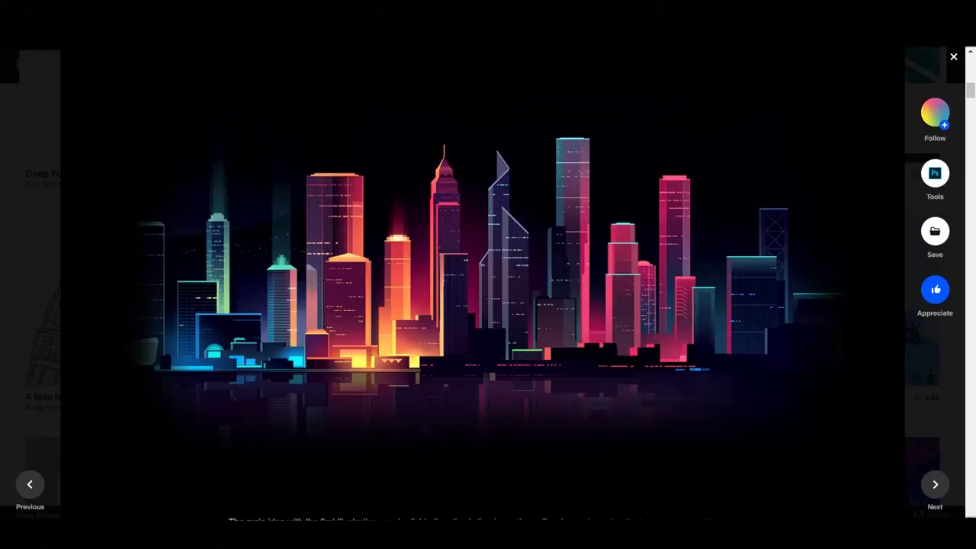
right_click(533, 250)
click(564, 274)
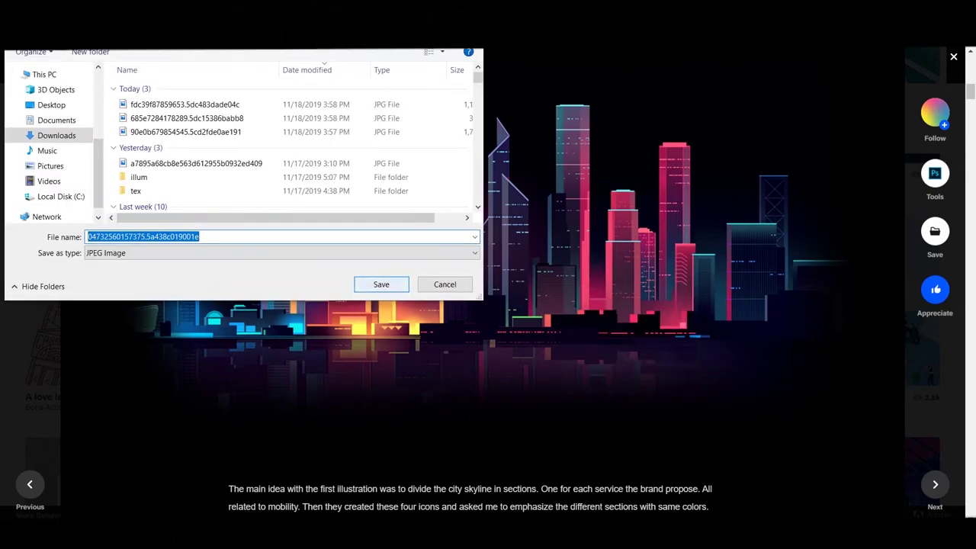
click(381, 284)
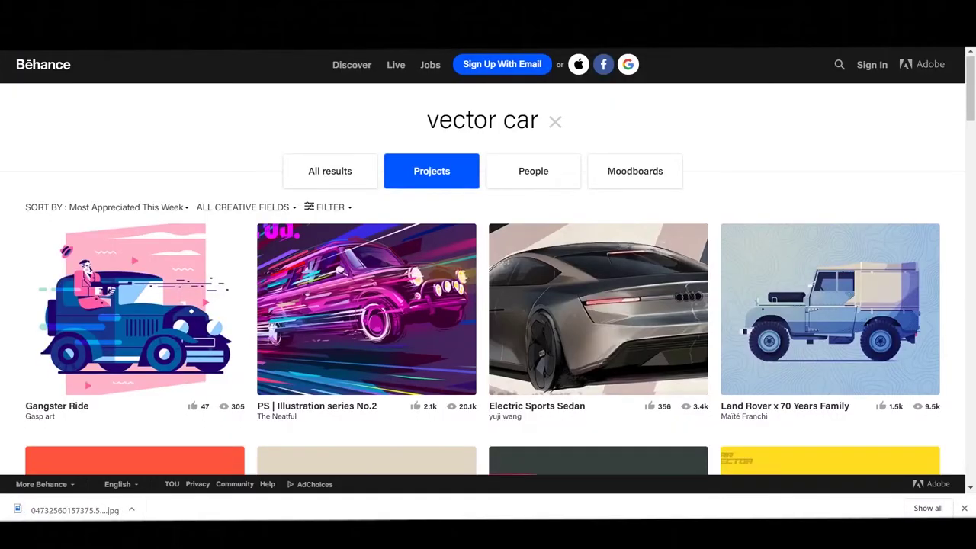
Step: Open the Honda CRX 1990 project from the vector car results and save its red car illustration in Downloads
scroll(598, 305, down, 4)
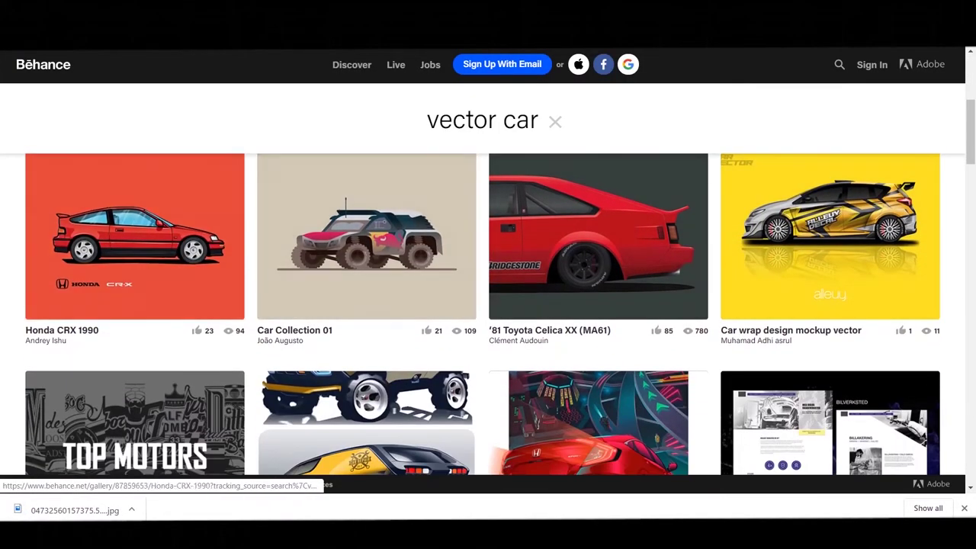
click(134, 236)
right_click(468, 245)
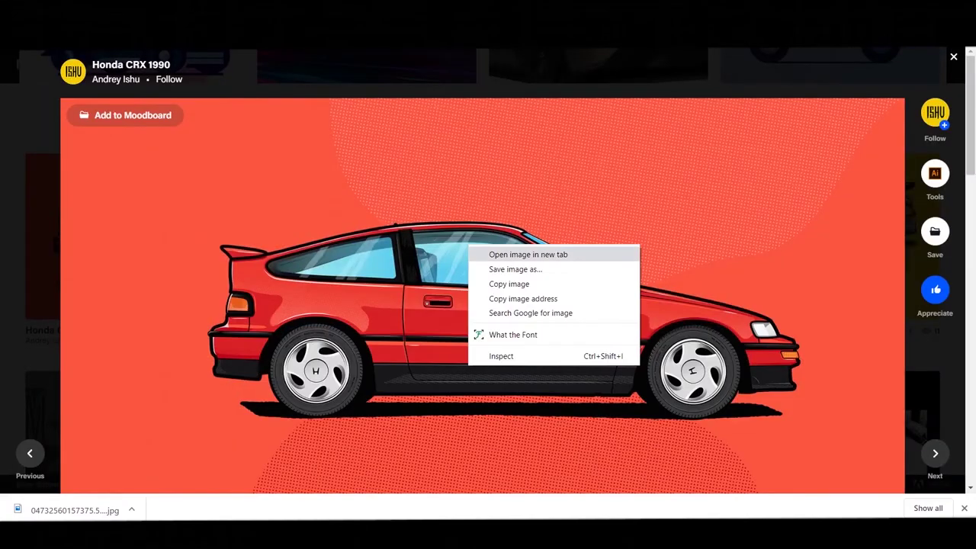
click(515, 269)
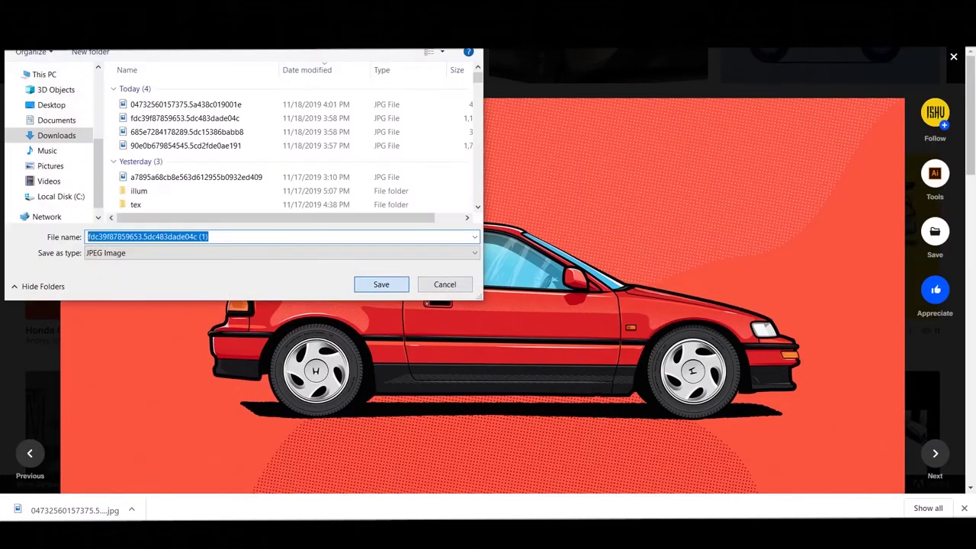
click(382, 284)
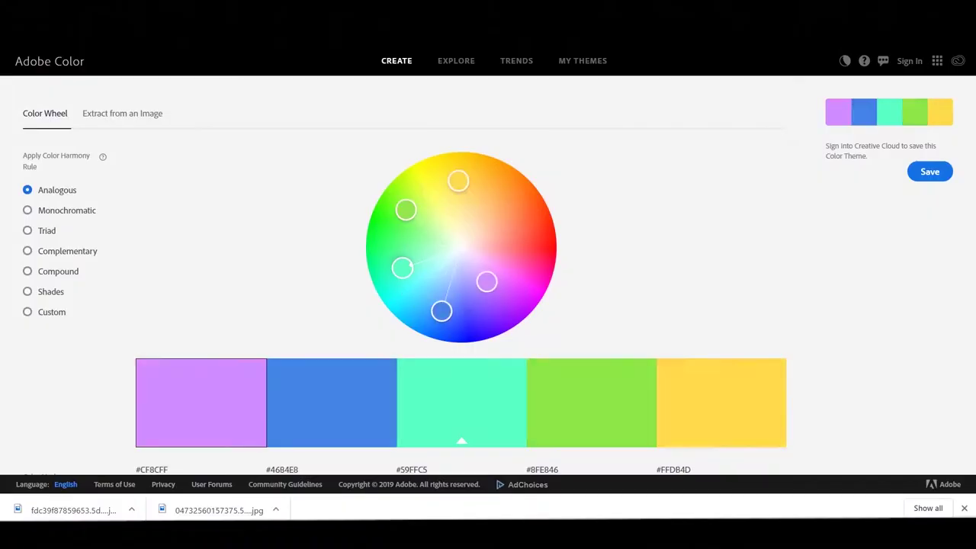
Step: Apply the Monochromatic harmony rule in Adobe Color, move the base color toward purple, and switch to the Triad rule
click(28, 209)
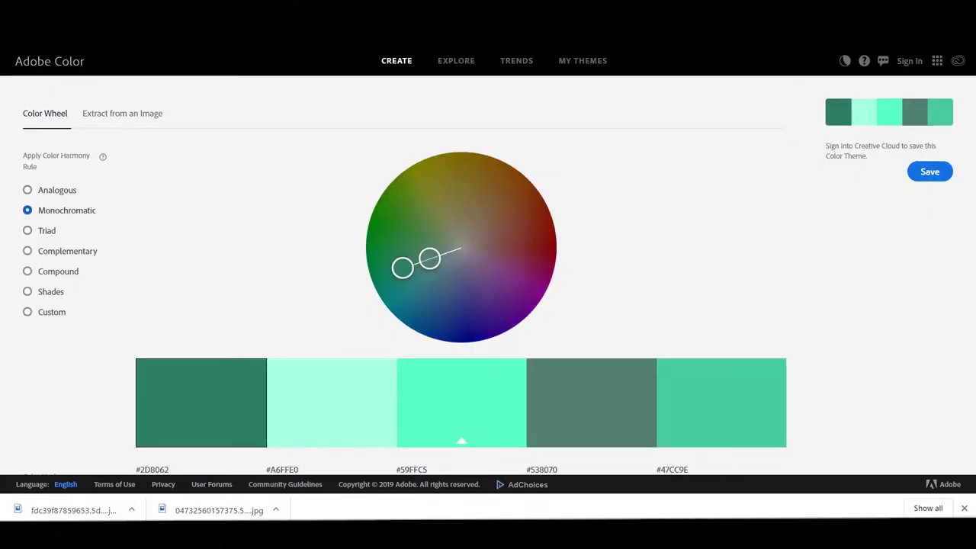
drag(403, 268, 495, 298)
click(28, 230)
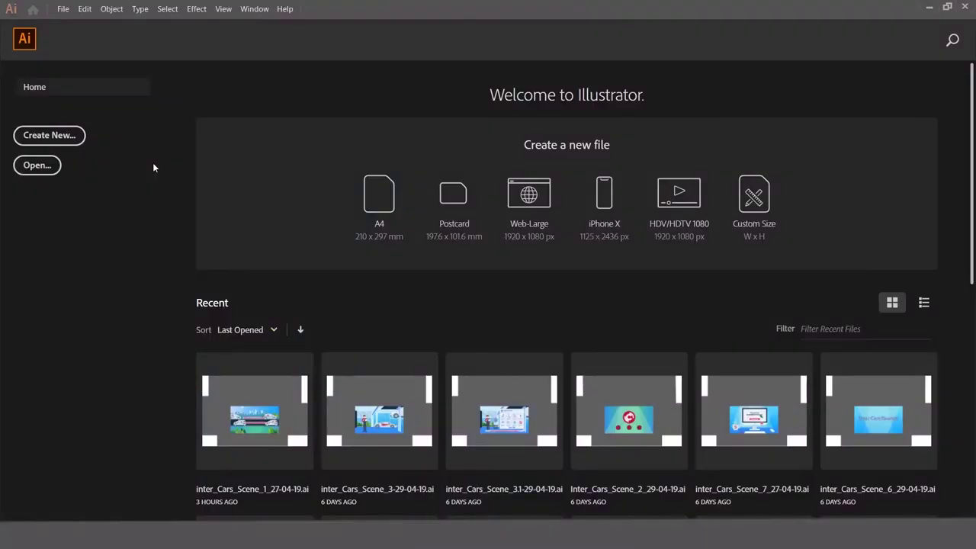
Step: Create a new landscape document of 1920 × 1080 pt in Illustrator
click(62, 134)
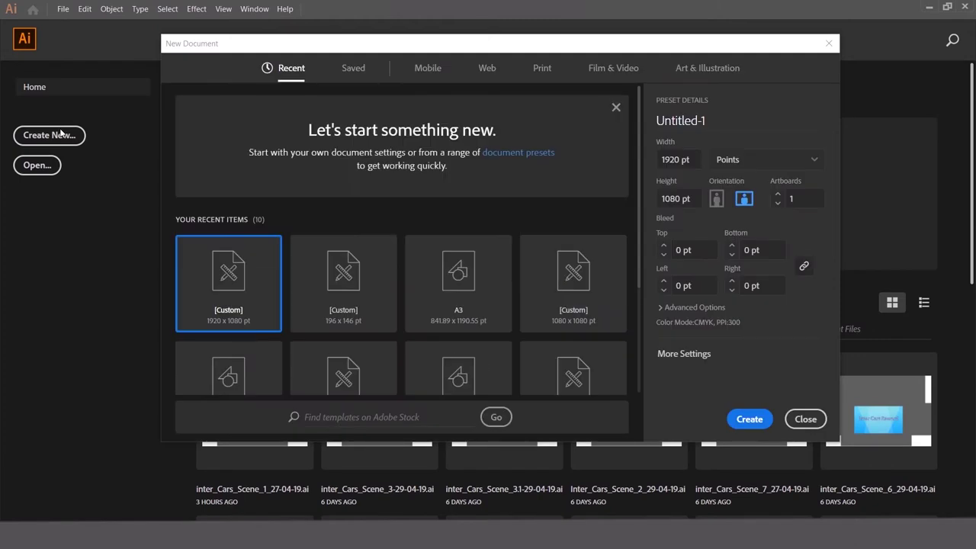
click(765, 419)
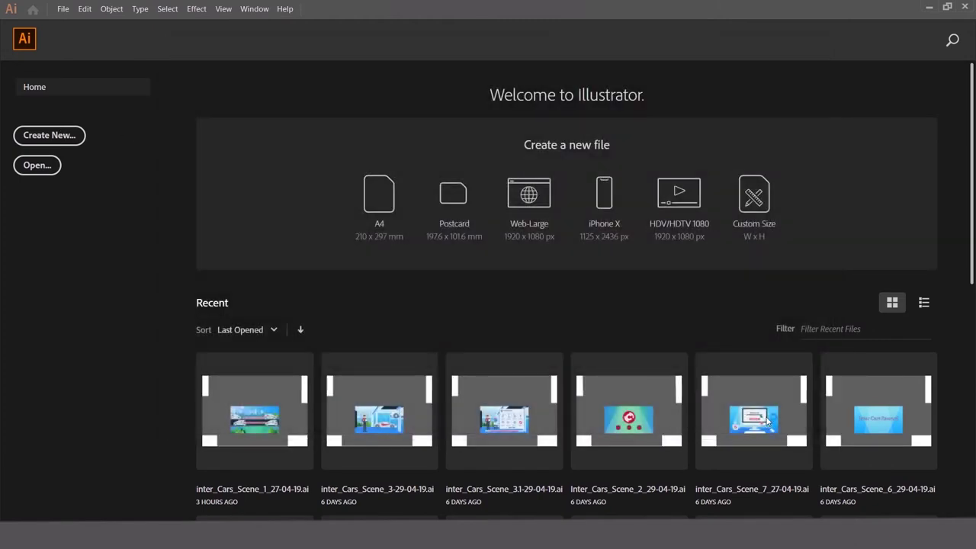
Step: Draw a magenta square about 206 pt wide above the artboard and place a dark blue copy beside it
click(14, 109)
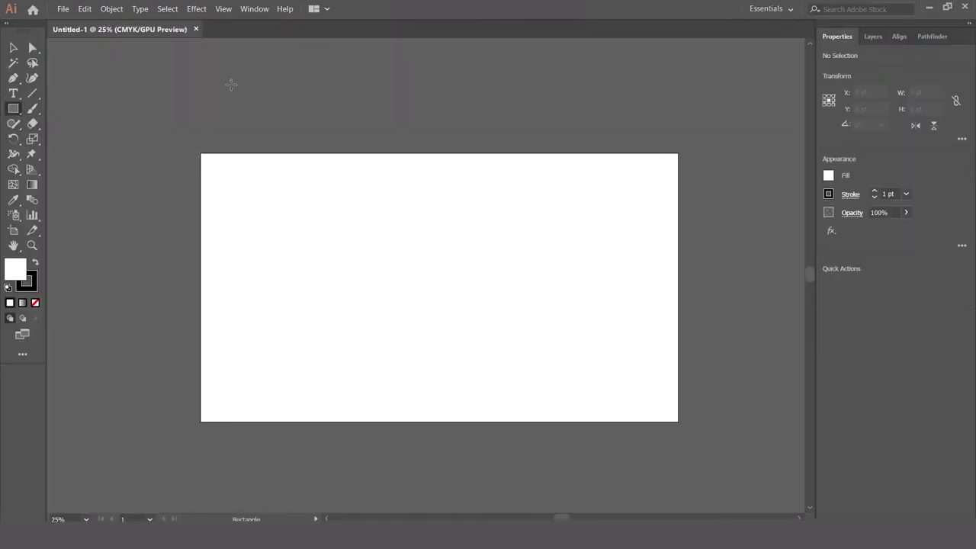
drag(231, 84, 328, 113)
key(v)
click(827, 176)
click(771, 225)
click(260, 114)
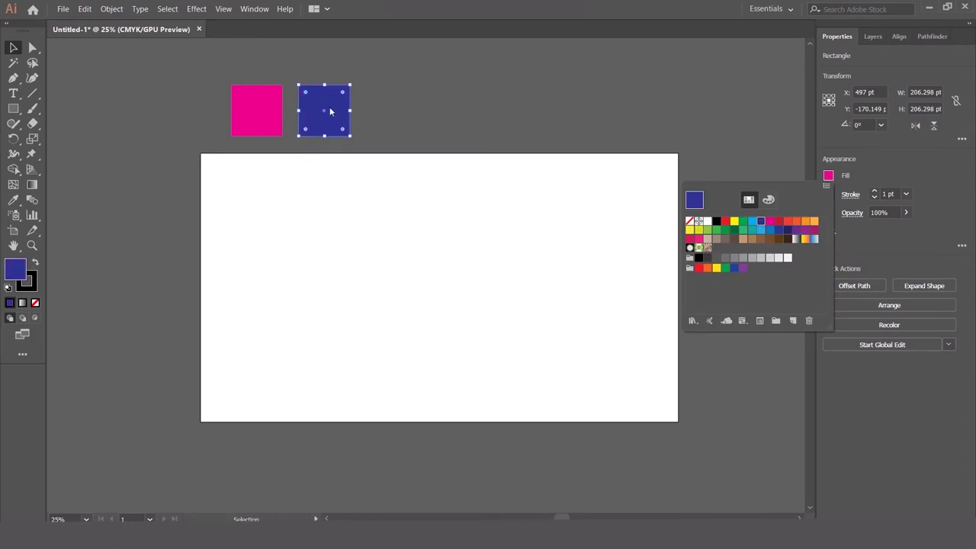
Step: Extend the row of squares above the artboard with three more copies filled cyan, green and yellow
drag(330, 111, 545, 99)
click(829, 175)
click(752, 227)
click(828, 176)
click(743, 221)
click(828, 176)
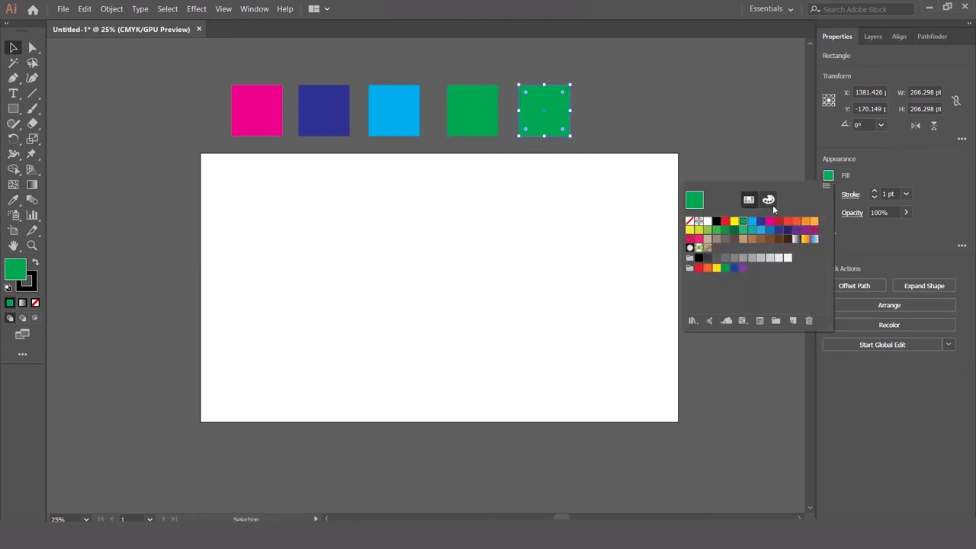
click(734, 221)
click(662, 100)
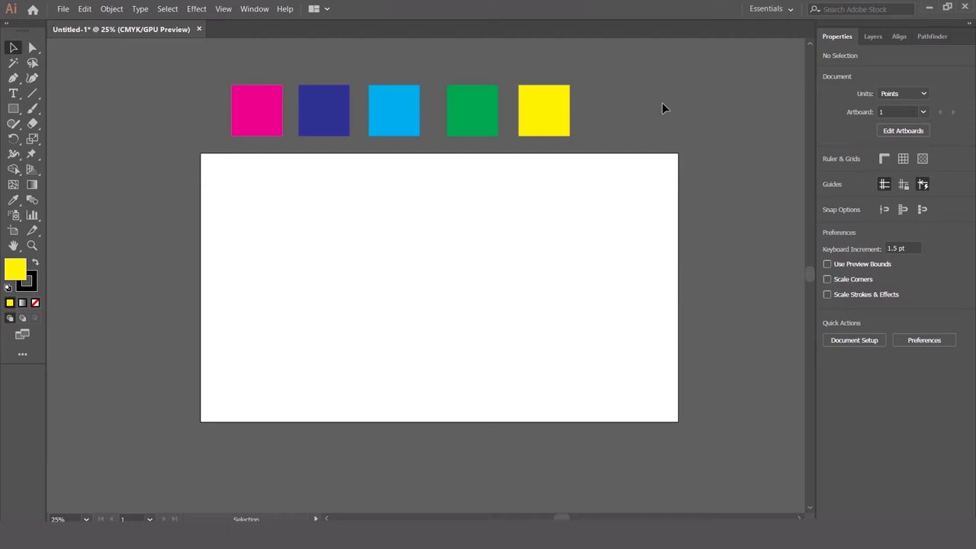
Step: Draw a yellow square about 311 pt wide on the artboard and a rounded square about 329 pt wide below it
click(13, 108)
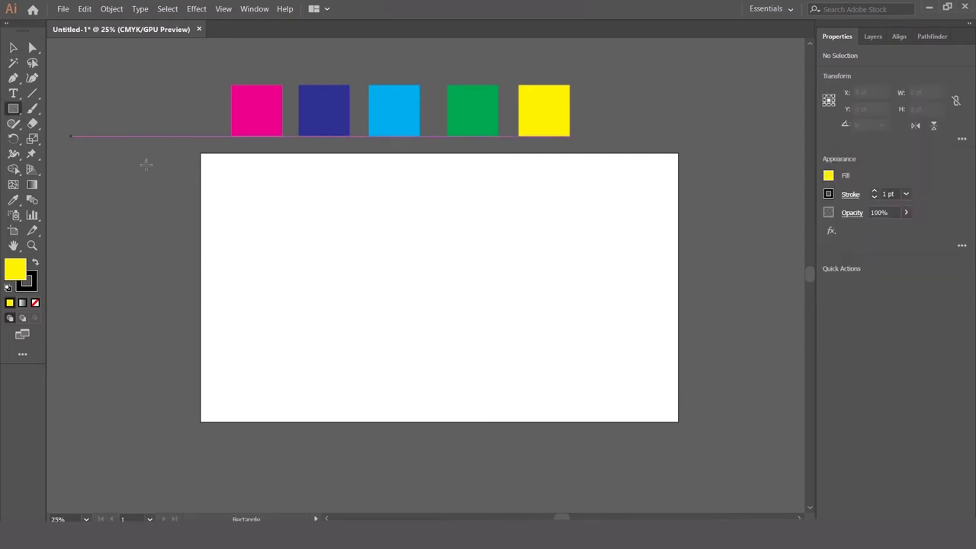
drag(246, 202, 324, 270)
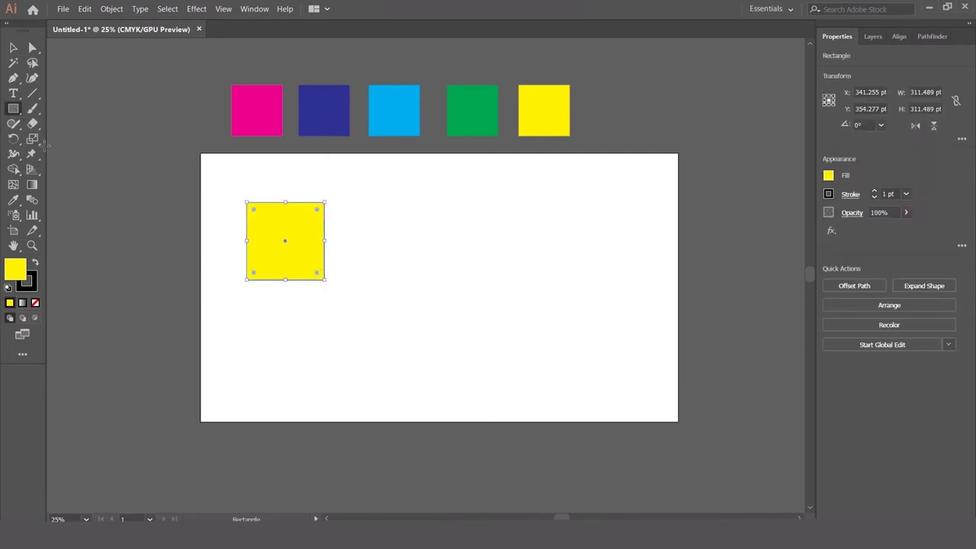
drag(13, 109, 68, 122)
drag(233, 296, 317, 377)
key(v)
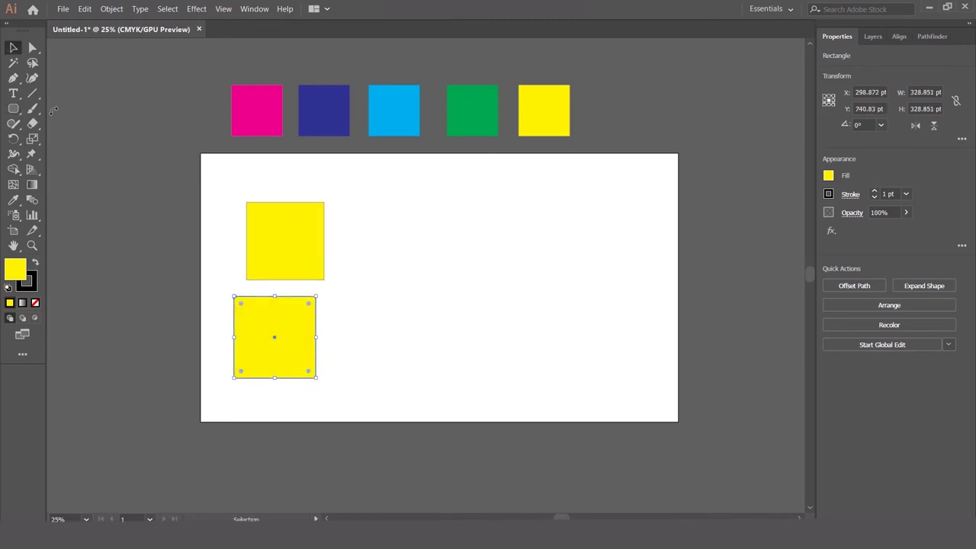
Step: Draw a yellow circle about 349 pt across beside the square and a hexagon lower toward the artboard's right side
drag(17, 112, 65, 139)
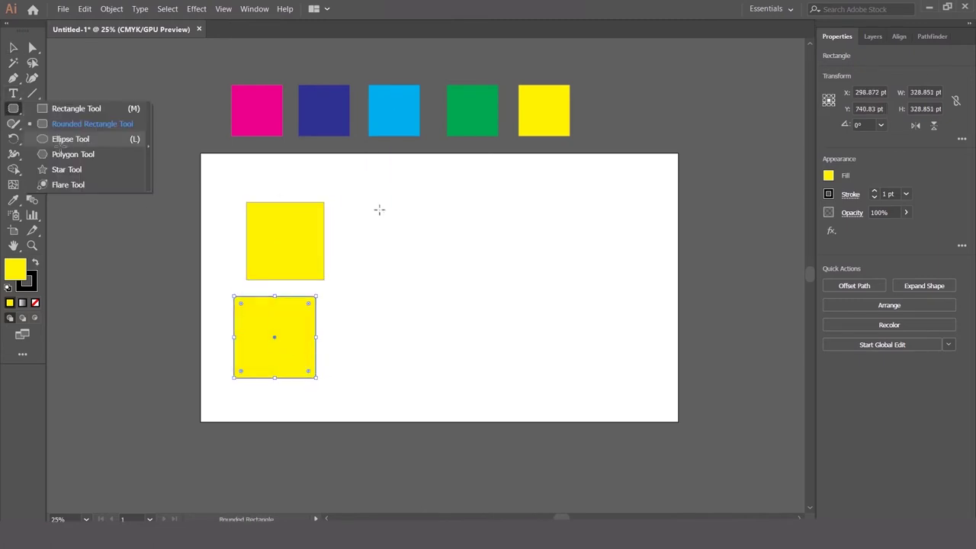
drag(381, 207, 468, 292)
key(v)
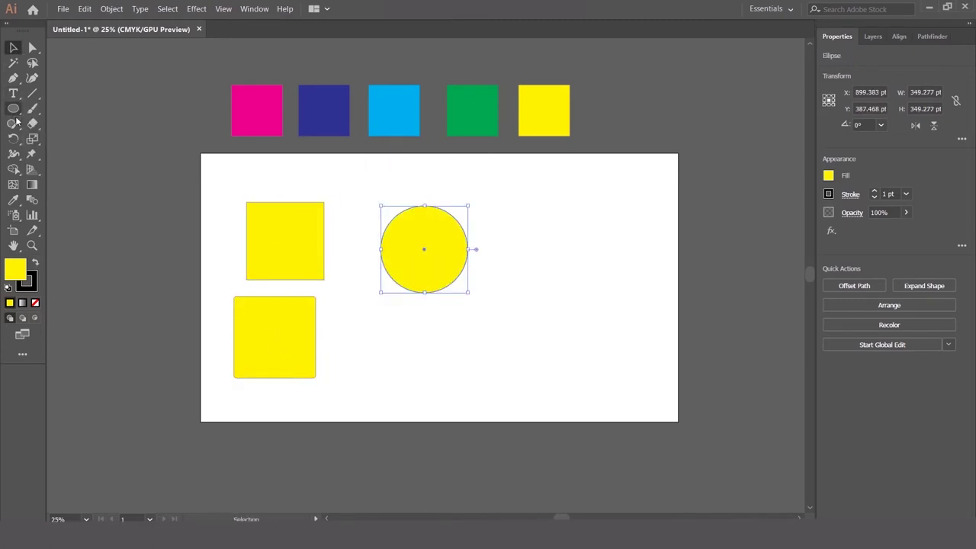
drag(18, 113, 70, 155)
drag(529, 303, 558, 343)
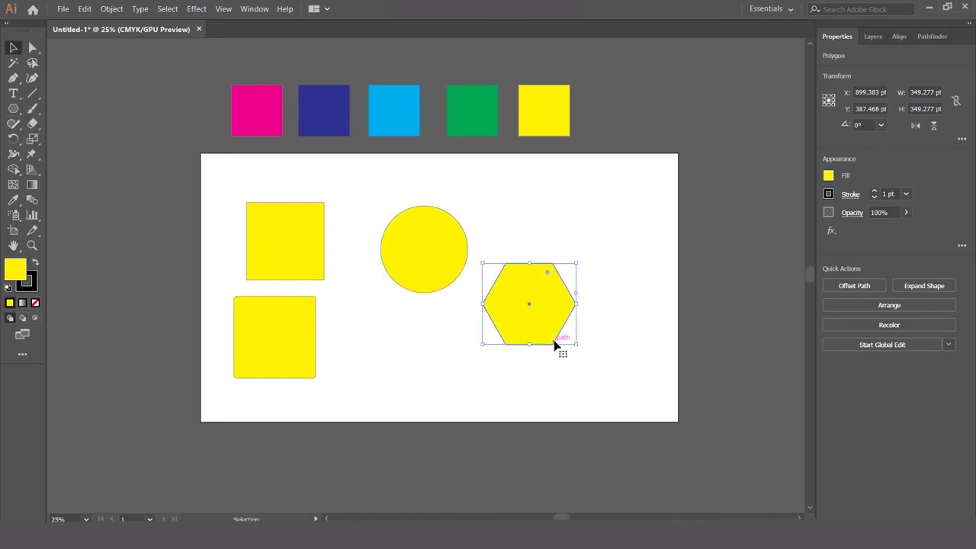
key(v)
click(607, 290)
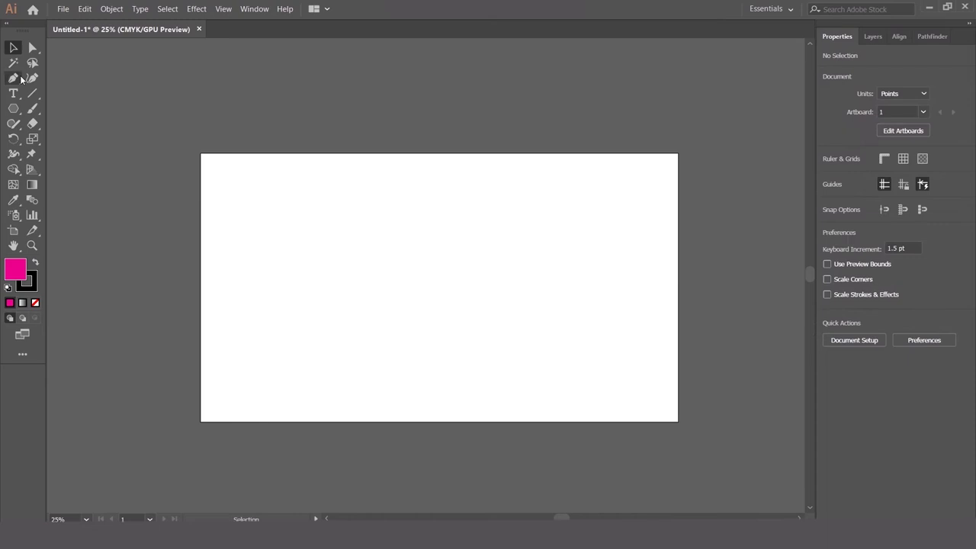
Step: Draw a closed, curved freeform shape with magenta fill across the middle of the artboard using the Pen tool
click(20, 79)
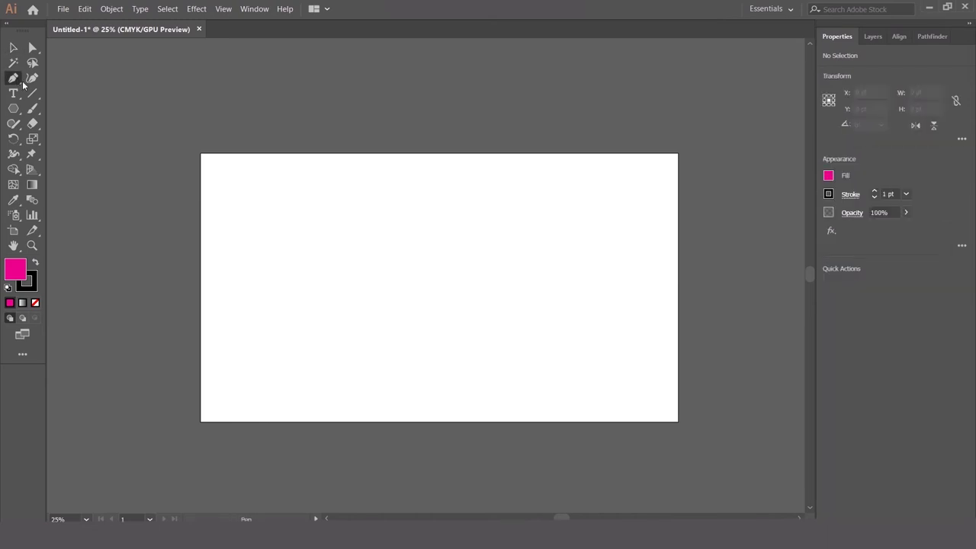
click(320, 317)
drag(374, 224, 474, 249)
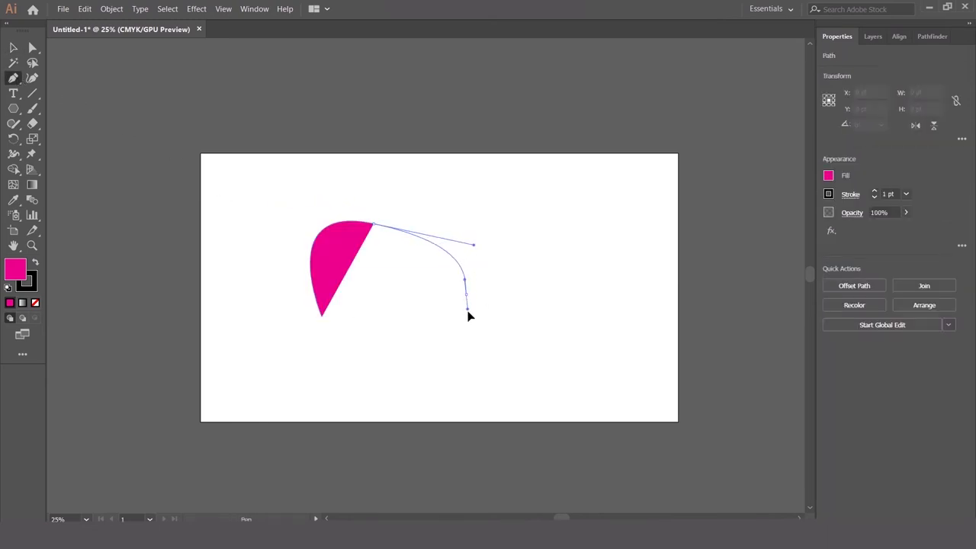
drag(465, 294, 527, 325)
drag(556, 356, 502, 373)
drag(424, 360, 378, 306)
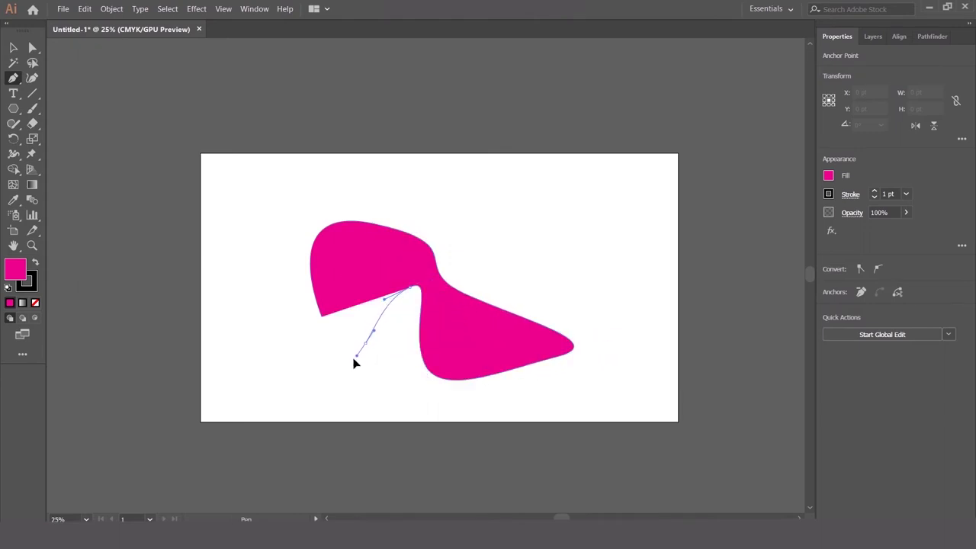
drag(314, 343, 325, 320)
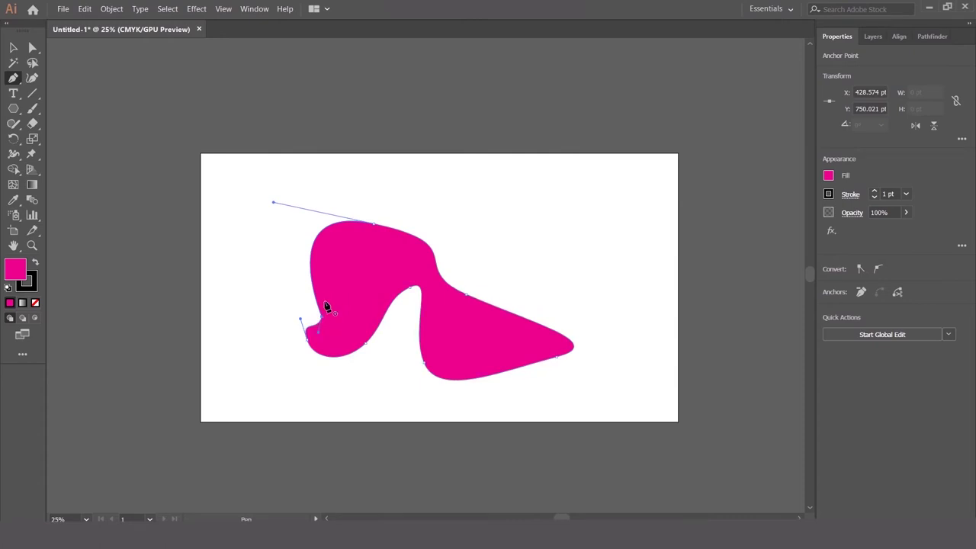
key(v)
click(218, 253)
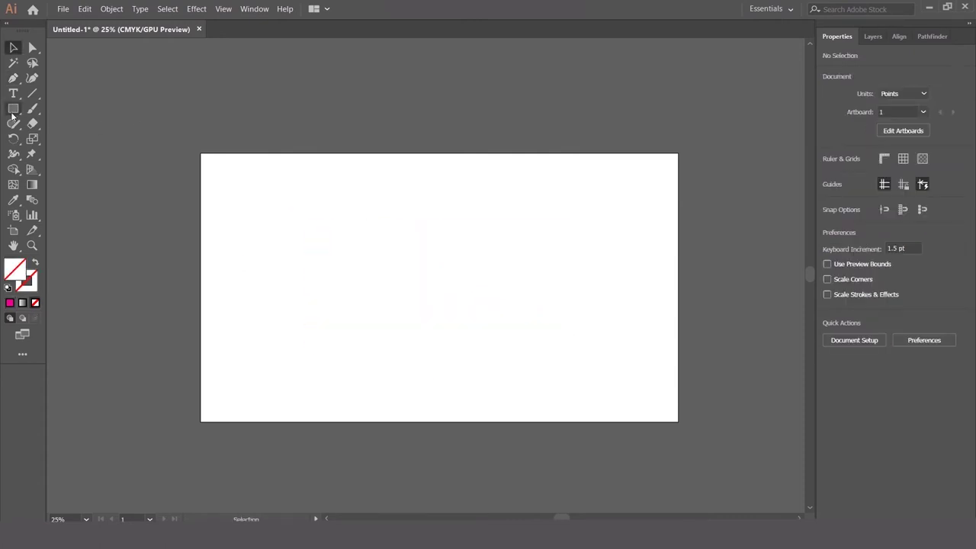
Step: Draw a rectangle about 637 × 310 pt near the artboard's center and fill it with cyan
click(13, 109)
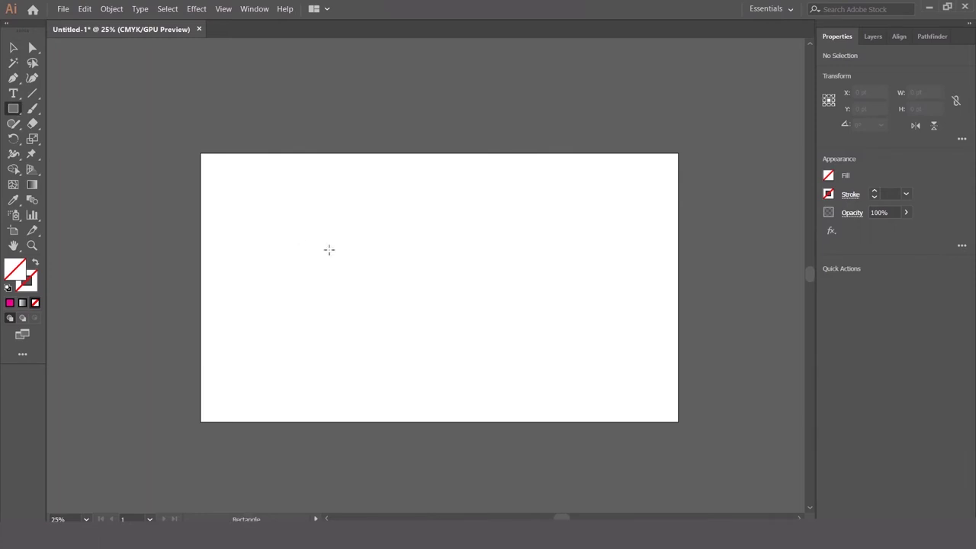
drag(329, 249, 490, 327)
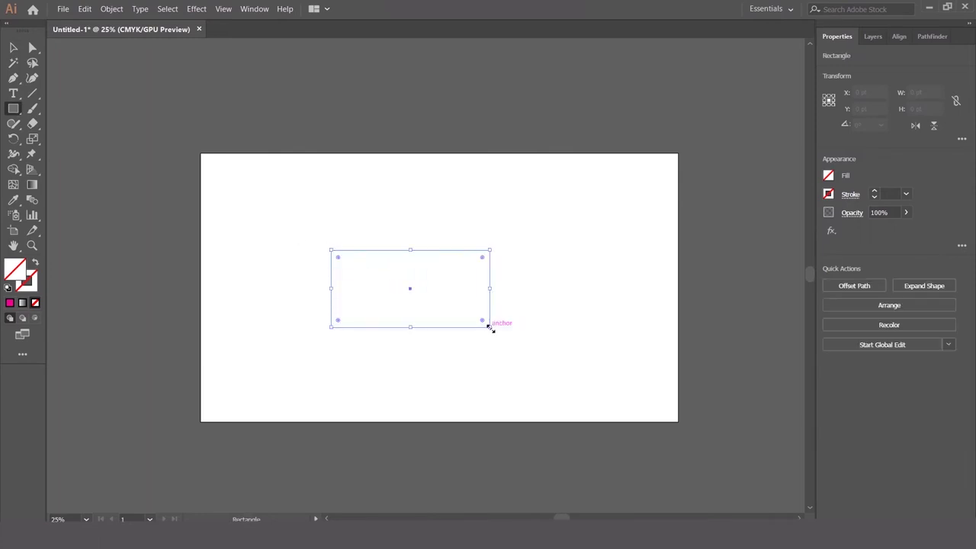
click(829, 176)
click(751, 222)
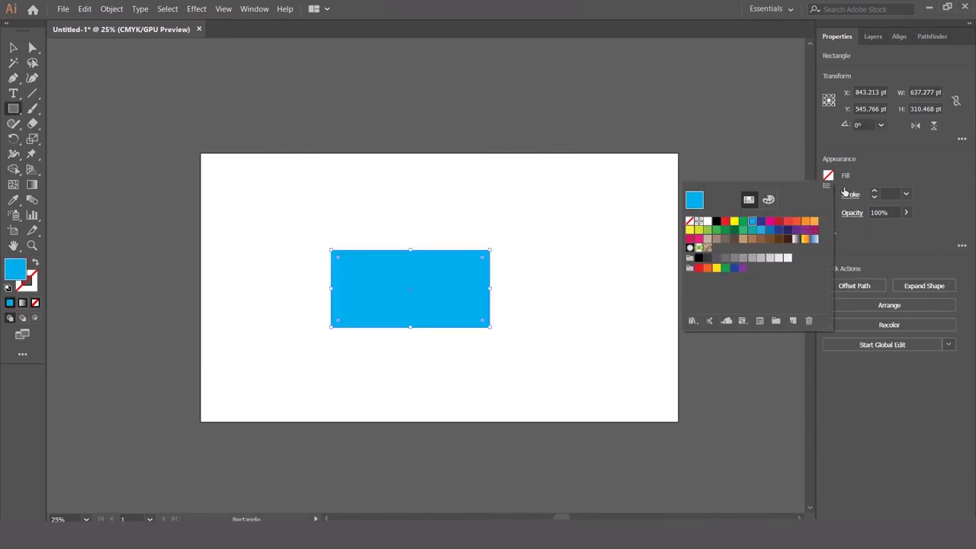
Step: Apply an 18 pt orange stroke to the cyan rectangle and try lowering the rectangle's opacity
click(870, 178)
click(829, 195)
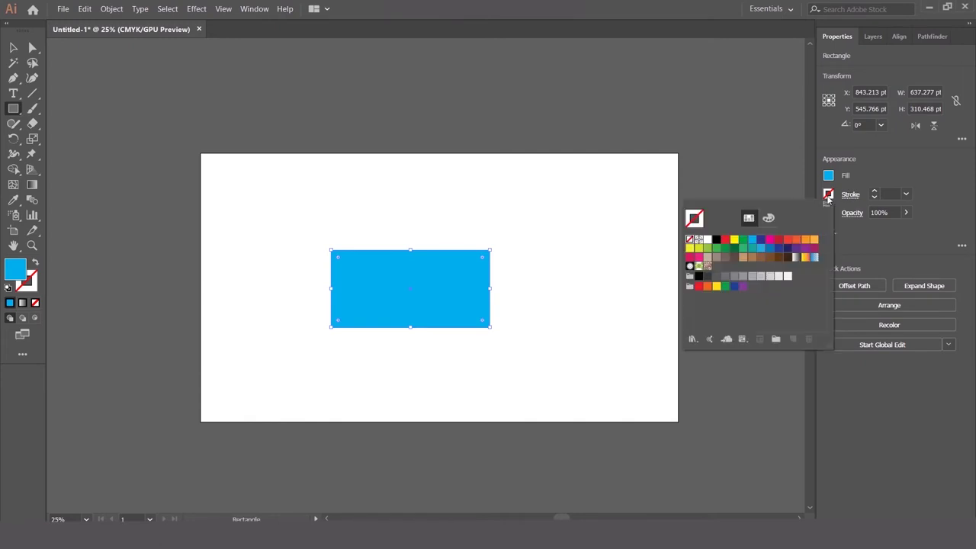
click(881, 174)
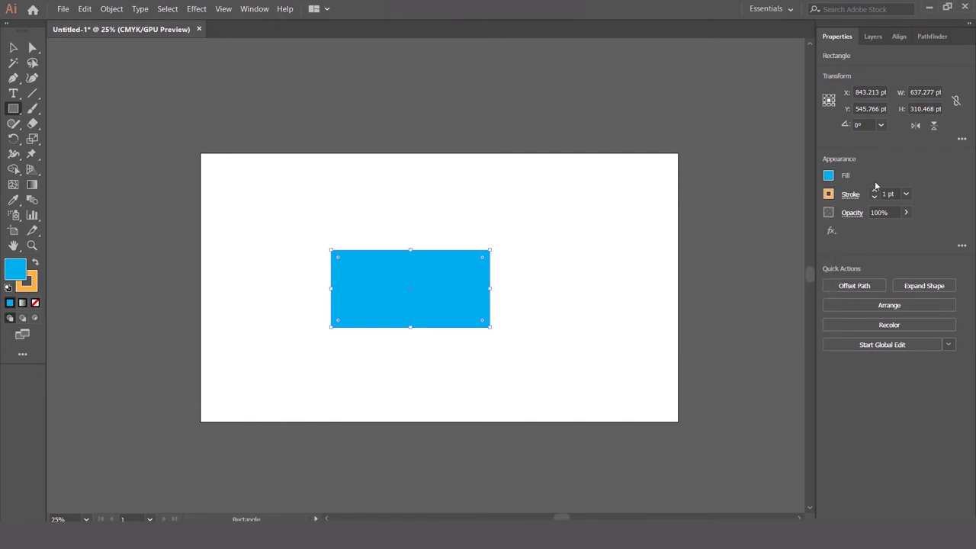
click(875, 192)
click(875, 192)
click(874, 192)
click(875, 192)
click(874, 192)
click(875, 192)
click(875, 192)
click(874, 192)
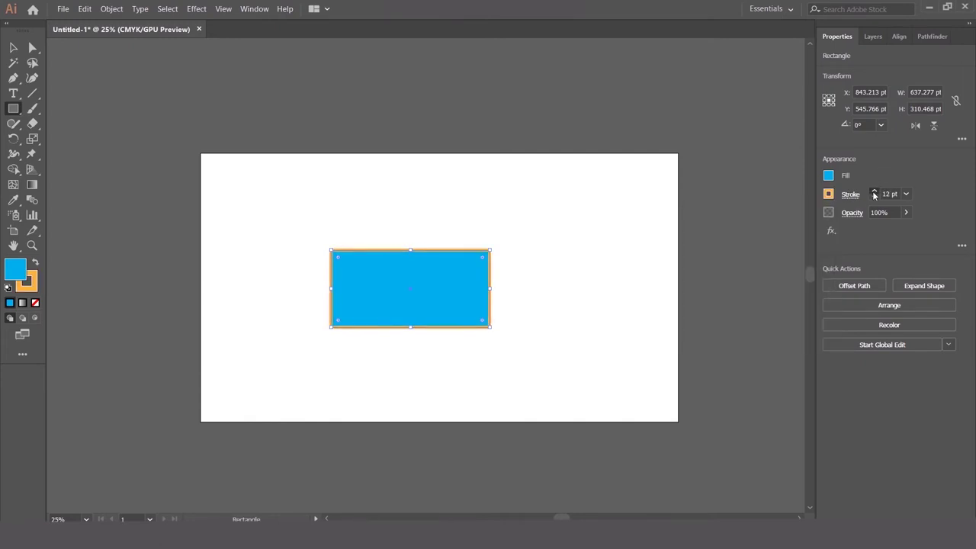
click(875, 193)
click(874, 193)
click(874, 193)
click(874, 193)
click(682, 172)
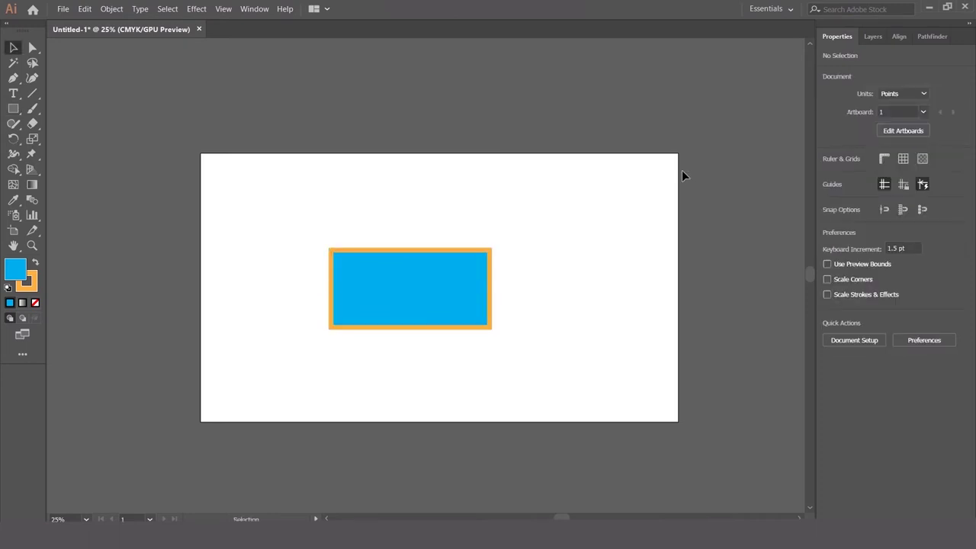
click(439, 266)
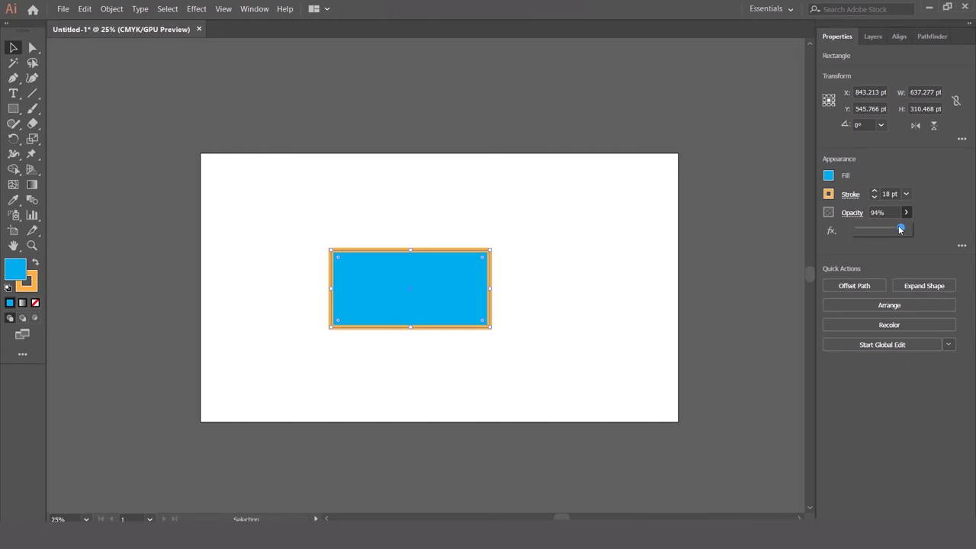
drag(876, 231, 875, 232)
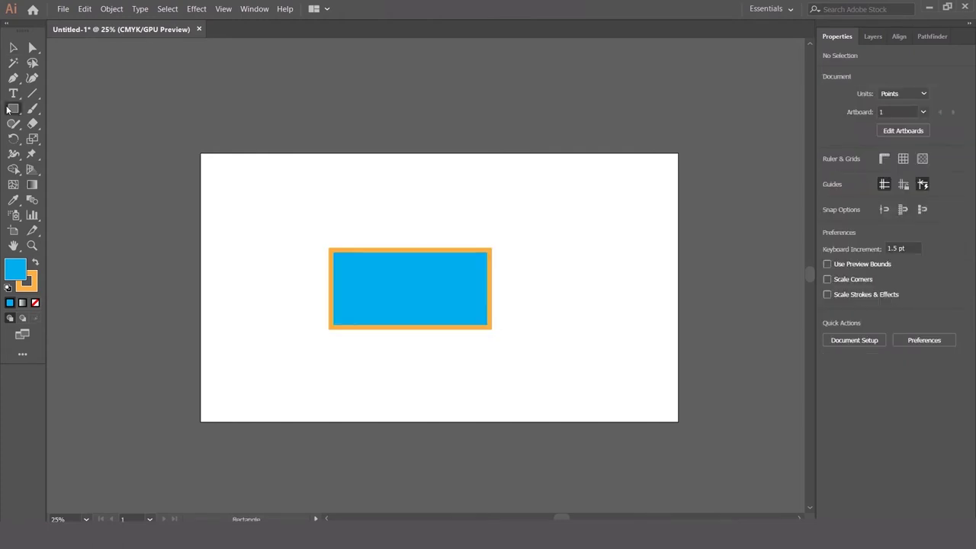
Step: Draw a second rectangle about 464 × 488 pt overlapping the first one's right end and try Minus Front on both
click(8, 109)
drag(584, 222, 467, 345)
key(v)
shift+click(435, 281)
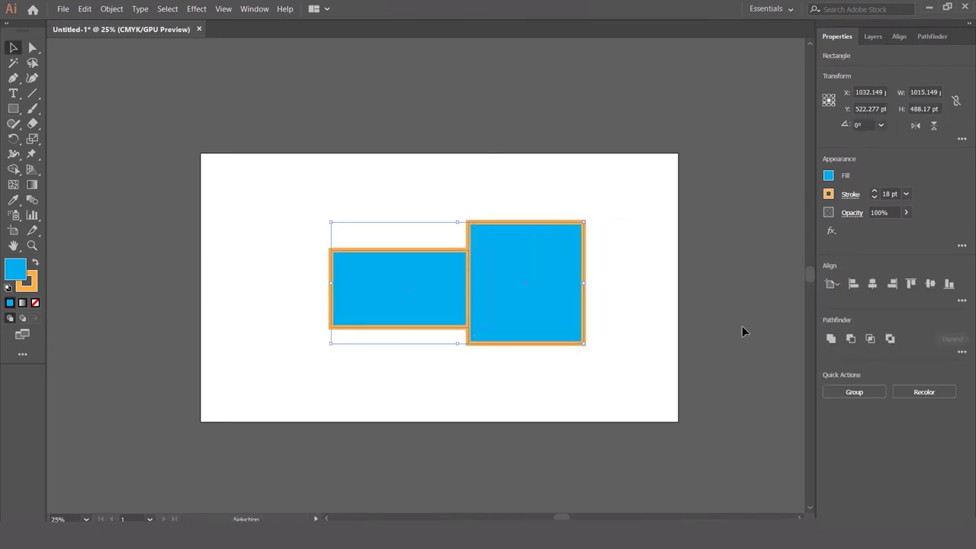
click(851, 339)
key(ctrl+z)
Step: Center the taller rectangle over the wide one and try the Minus Front and Intersect shape operations on the pair
click(647, 270)
drag(580, 258, 462, 252)
shift+click(493, 280)
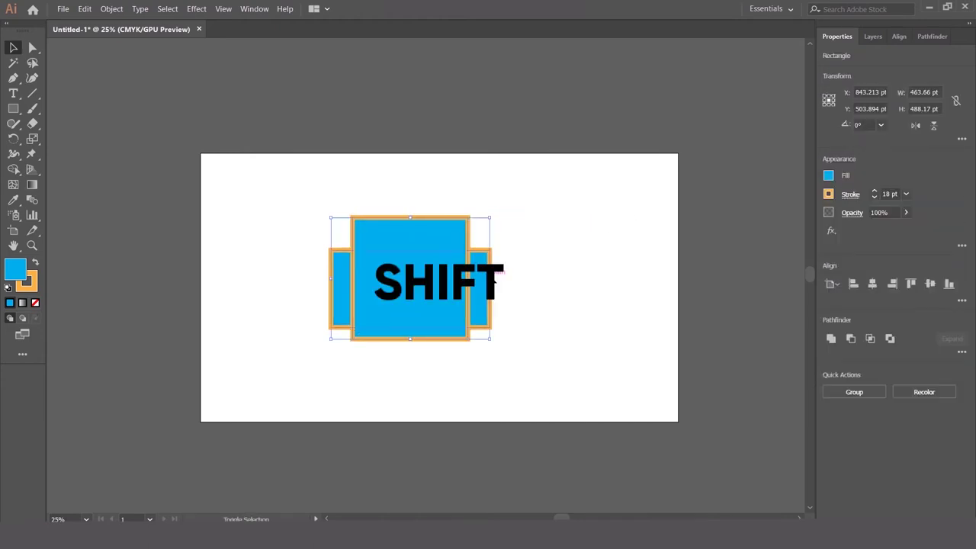
click(851, 339)
key(ctrl+z)
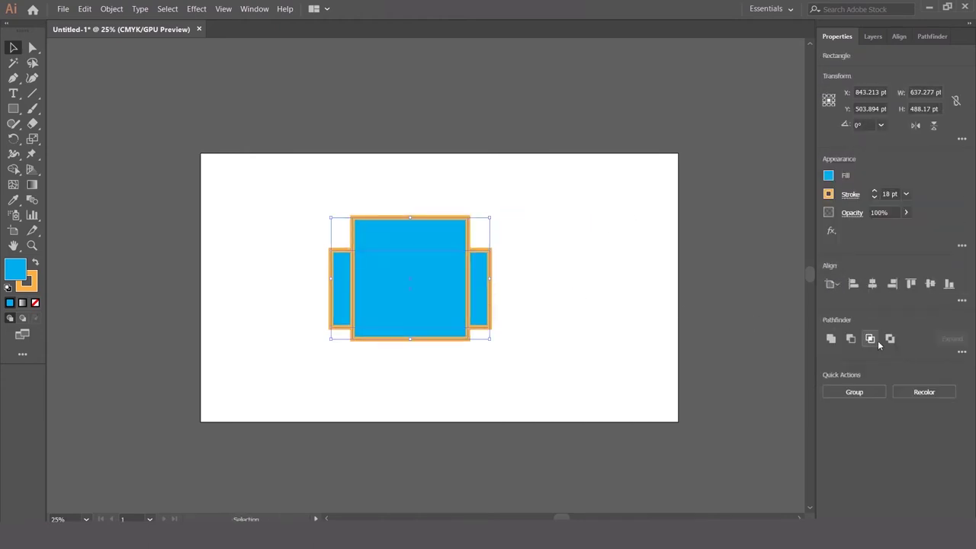
click(869, 338)
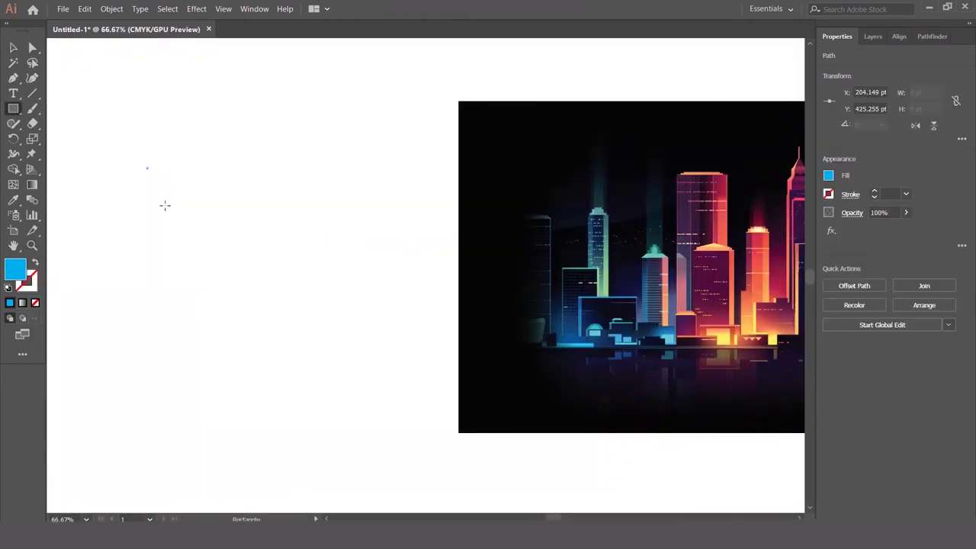
Step: Draw a cyan tower about 142 × 404 pt with two progressively narrower roof tiers, the upper one about 93 × 7 pt
drag(187, 150, 283, 419)
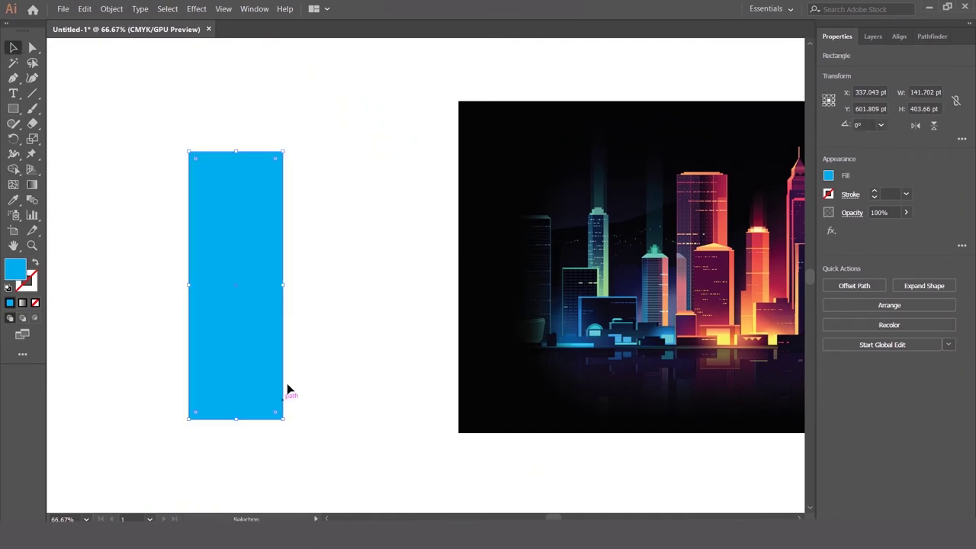
key(ctrl+shift+a)
drag(200, 143, 271, 151)
key(ctrl+shift+a)
key(v)
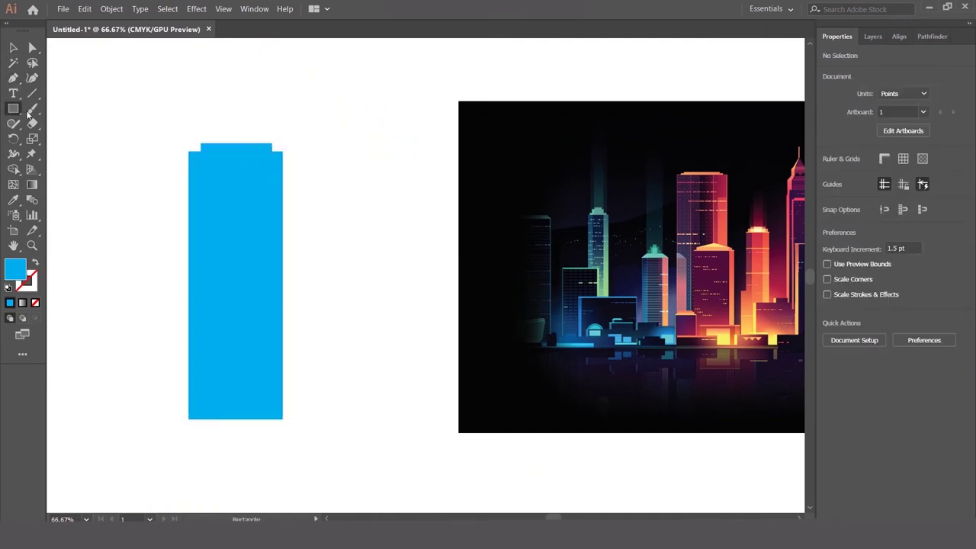
click(208, 145)
scroll(203, 143, up, 2)
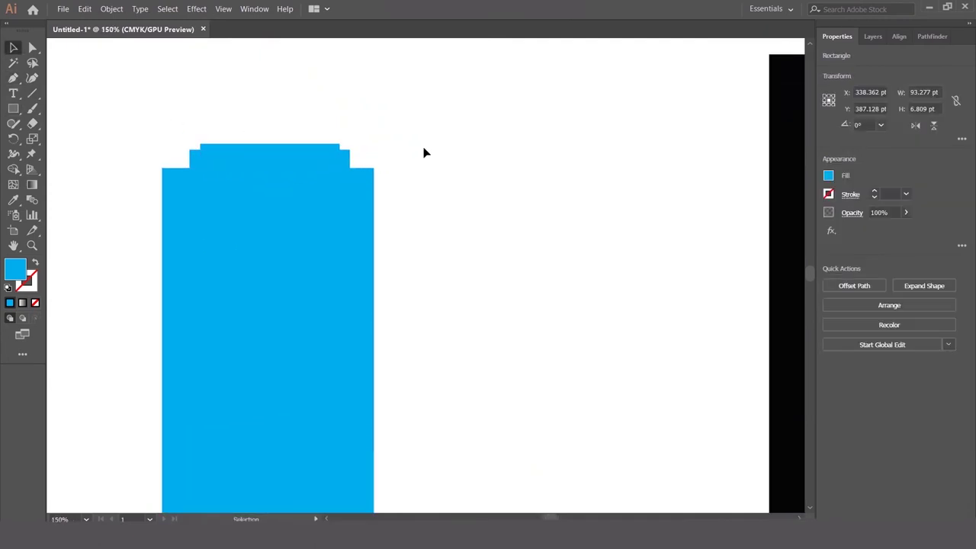
Step: Add a thin cyan antenna rectangle centered on top of the tower's roof
key(ctrl+shift+a)
key(m)
drag(259, 68, 271, 144)
scroll(340, 234, down, 3)
key(ctrl+shift+a)
scroll(446, 358, up, 1)
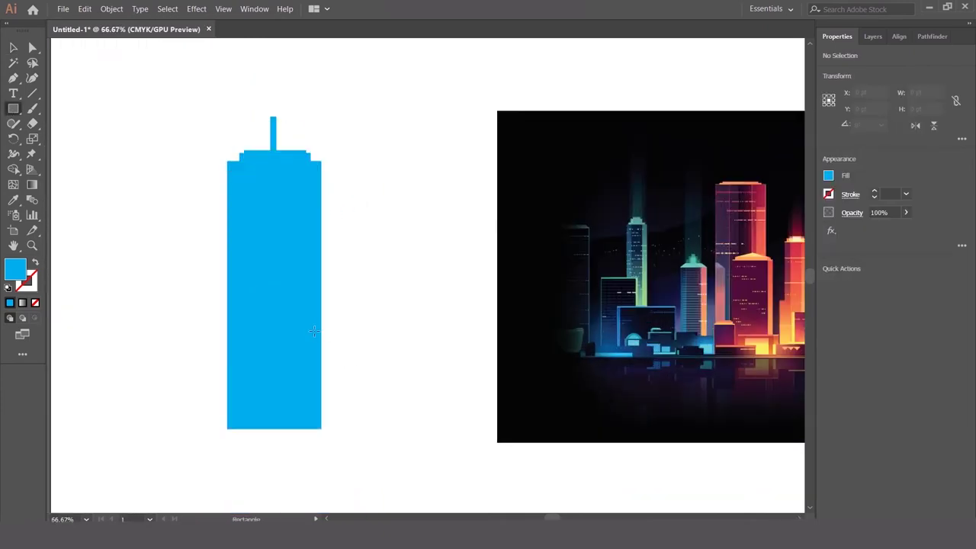
Step: Draw a shorter building overlapping the tower's lower right side and fill it with dark blue
mouse_move(317, 294)
mouse_down()
mouse_move(368, 416)
mouse_move(396, 429)
mouse_up()
key(v)
click(828, 176)
click(782, 220)
click(454, 163)
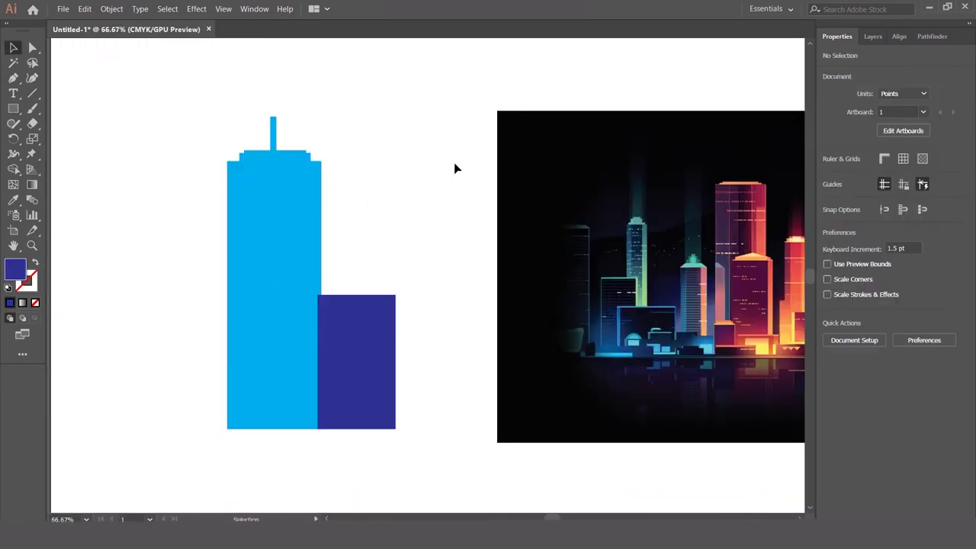
Step: Draw a small building about 87 × 121 pt in front of the other two and fill it with medium blue
key(m)
mouse_move(282, 350)
mouse_down()
mouse_move(351, 423)
mouse_move(339, 428)
mouse_up()
key(v)
click(828, 175)
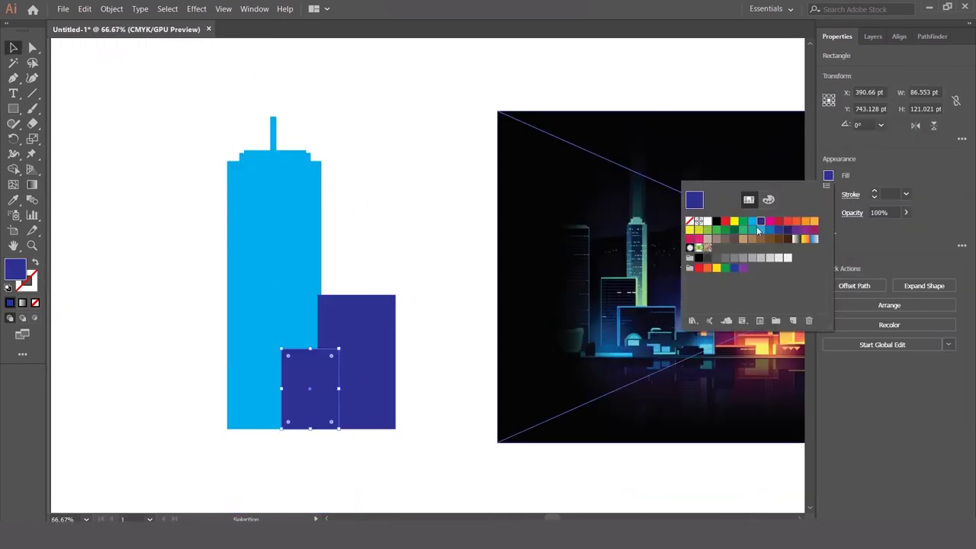
click(756, 227)
key(ctrl+shift+a)
Step: Add a rounded rectangle as a dome on the small building's roof and fit it centered against the top edge
drag(15, 111, 55, 122)
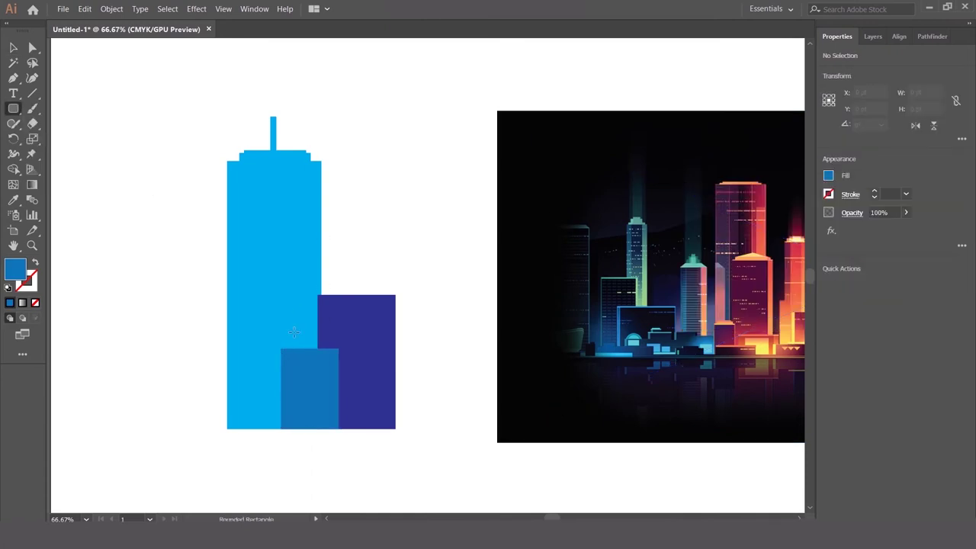
scroll(298, 343, up, 2)
drag(284, 329, 361, 374)
key(v)
drag(343, 347, 337, 350)
drag(326, 343, 326, 352)
key(ctrl+shift+a)
scroll(478, 369, down, 2)
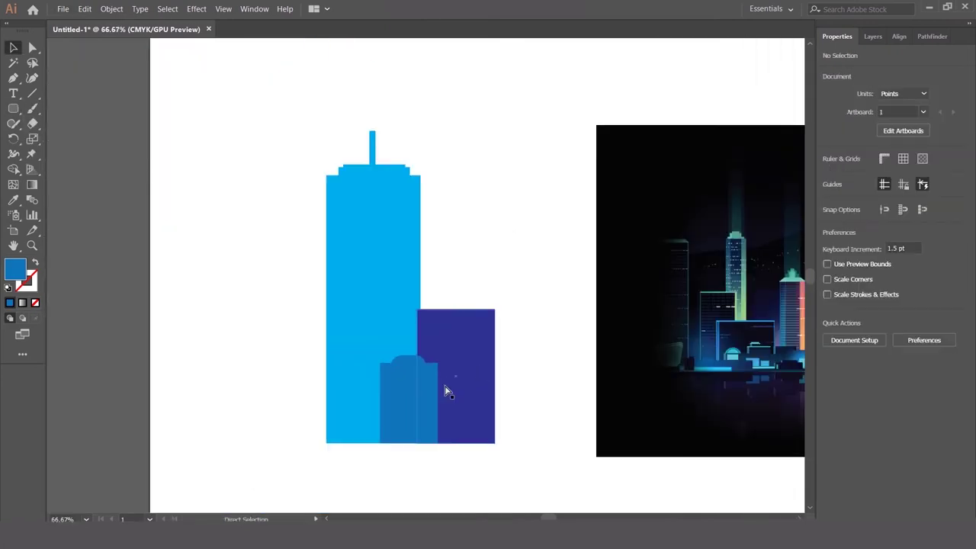
Step: Draw a tall rectangular building aligned with the other buildings' base and send it backward
scroll(447, 388, right, 2)
key(m)
drag(188, 90, 272, 442)
key(v)
key(ctrl+bracketleft)
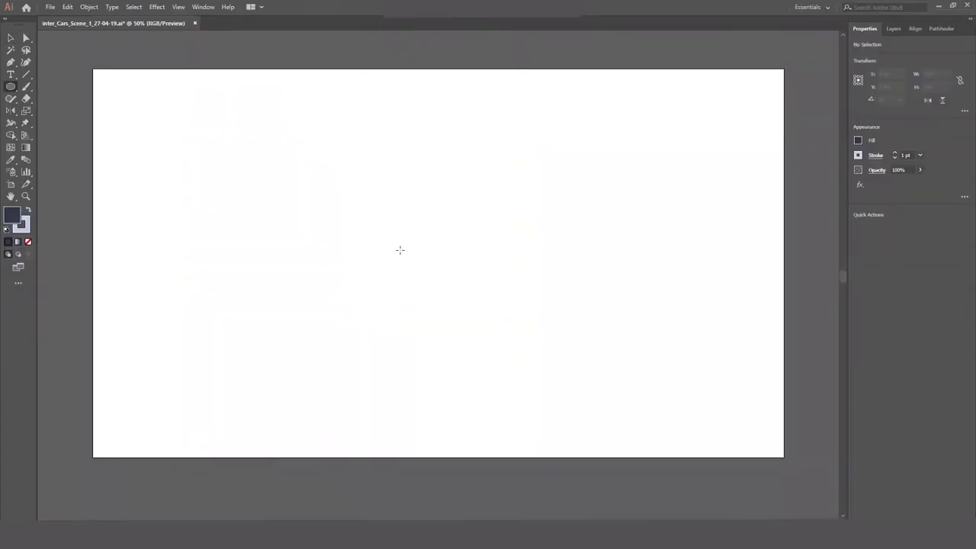
Step: Draw a navy circle about 498 px wide at the artboard's center and a concentric circle about 353 px wide inside it
drag(480, 288, 570, 376)
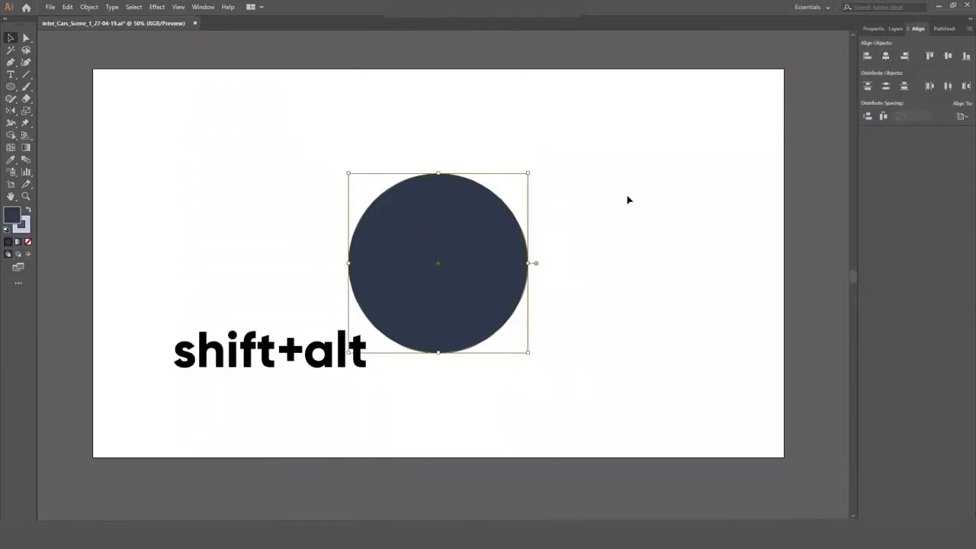
key(ctrl+shift+a)
click(11, 86)
click(56, 111)
drag(438, 263, 506, 305)
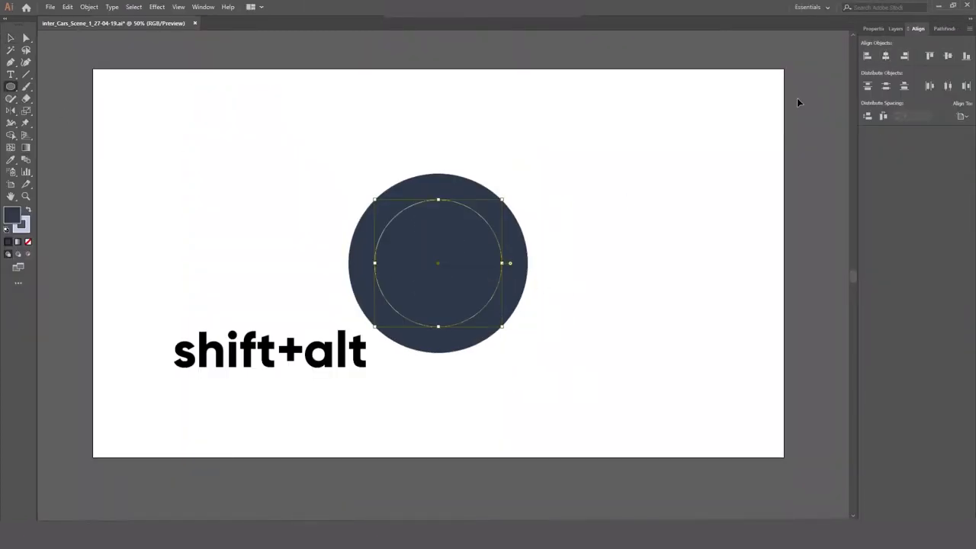
Step: Set the inner circle's light-blue stroke to 33 pt
key(v)
click(873, 28)
shift+click(895, 152)
shift+click(895, 152)
shift+click(895, 153)
click(895, 152)
Step: Create a seven-point star with radii of 470.8664 px and 131.9545 px, set its stroke to 0 pt, and place it beside the circles
click(11, 86)
click(53, 136)
click(180, 157)
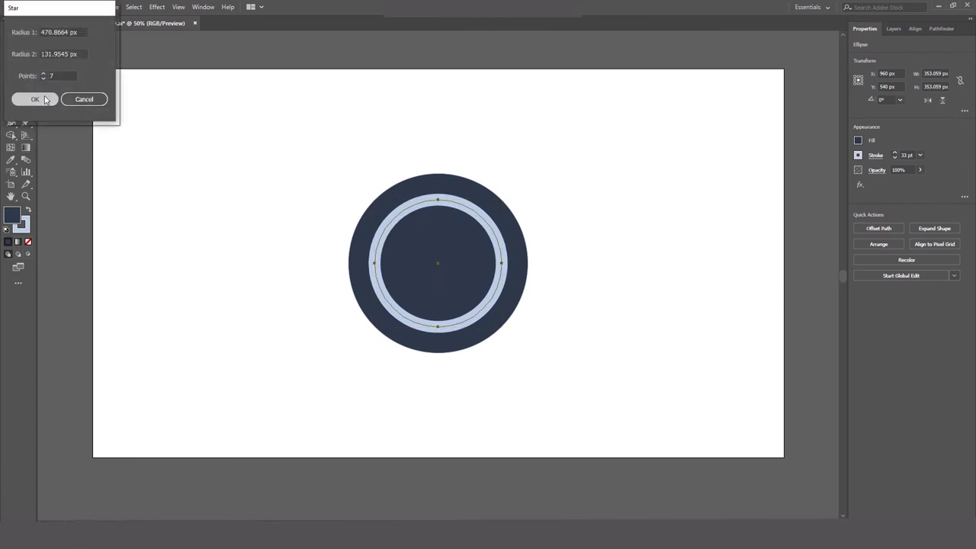
click(44, 99)
key(v)
click(895, 157)
click(895, 157)
shift+click(895, 157)
shift+click(894, 157)
shift+click(895, 157)
drag(152, 152, 618, 265)
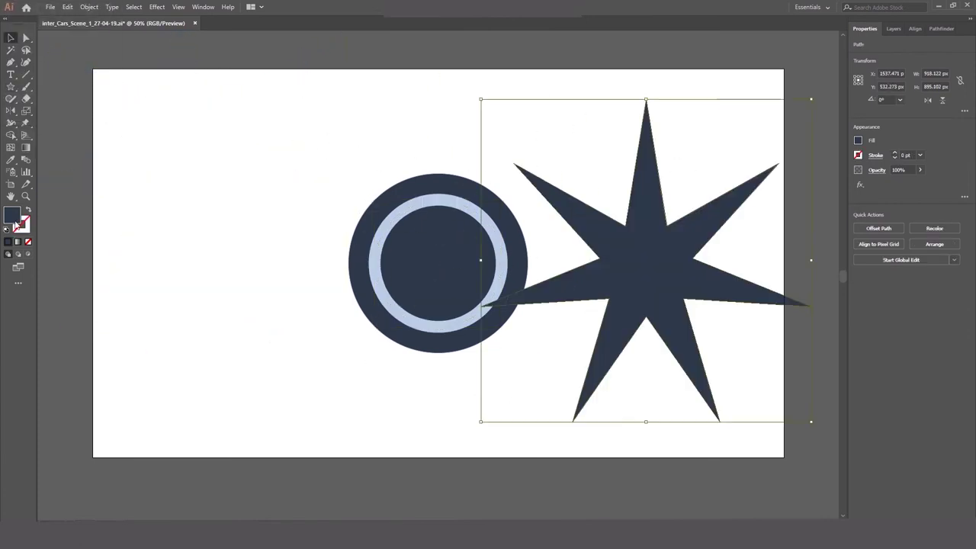
Step: Fill the star with the light blue sampled from the ring and leave it without a stroke
key(i)
click(389, 222)
key(v)
drag(22, 223, 11, 215)
shift+click(895, 157)
shift+click(895, 157)
shift+click(895, 158)
shift+click(895, 158)
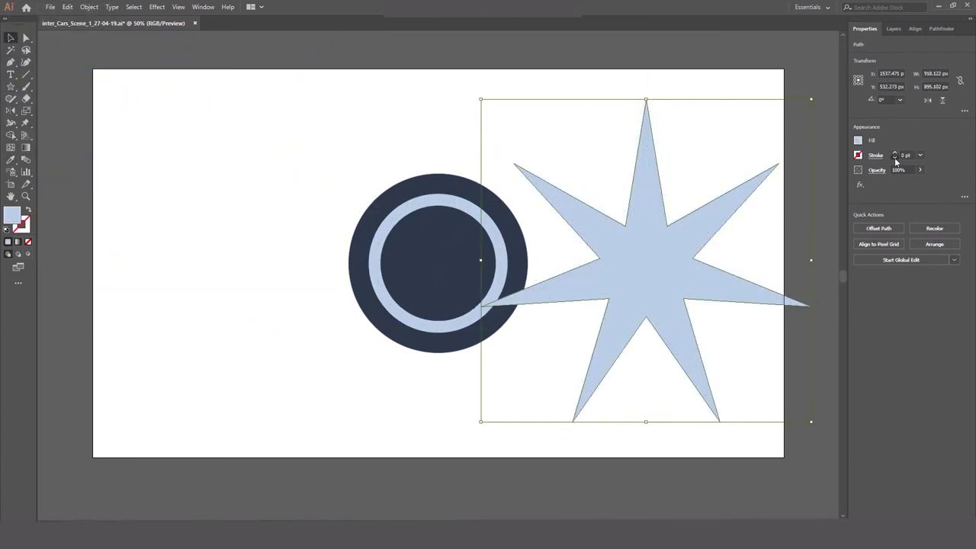
Step: Center the star on the artboard and scale it down proportionally to fit inside the light-blue ring
drag(646, 260, 557, 243)
click(914, 28)
click(885, 56)
click(948, 56)
drag(603, 102, 493, 190)
click(74, 146)
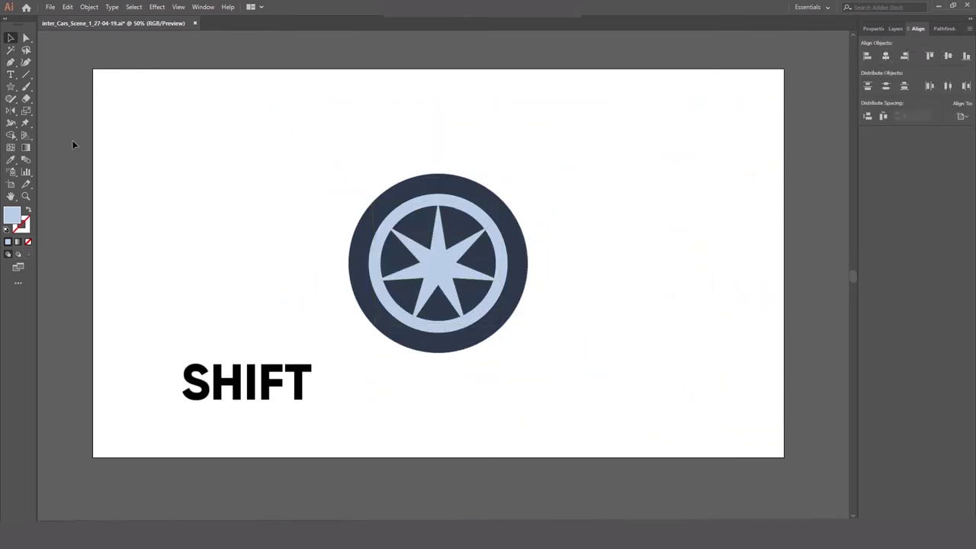
Step: Draw a small hub circle, color it navy like the wheel's outer circle, and center it on the star
key(l)
drag(261, 179, 276, 194)
key(i)
click(389, 204)
key(v)
click(885, 55)
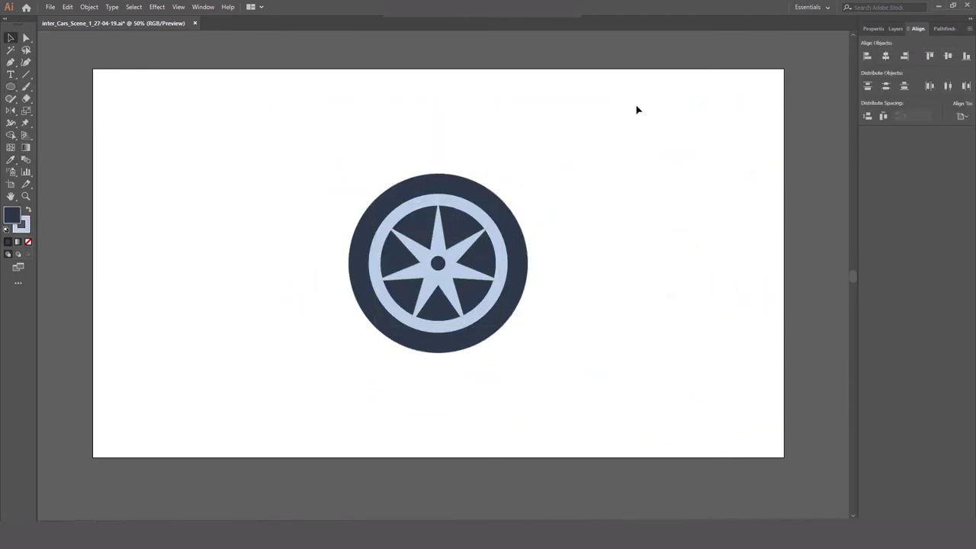
Step: Group all the wheel shapes and move the group toward the artboard's right side
drag(636, 110, 406, 308)
key(ctrl+g)
drag(480, 280, 659, 284)
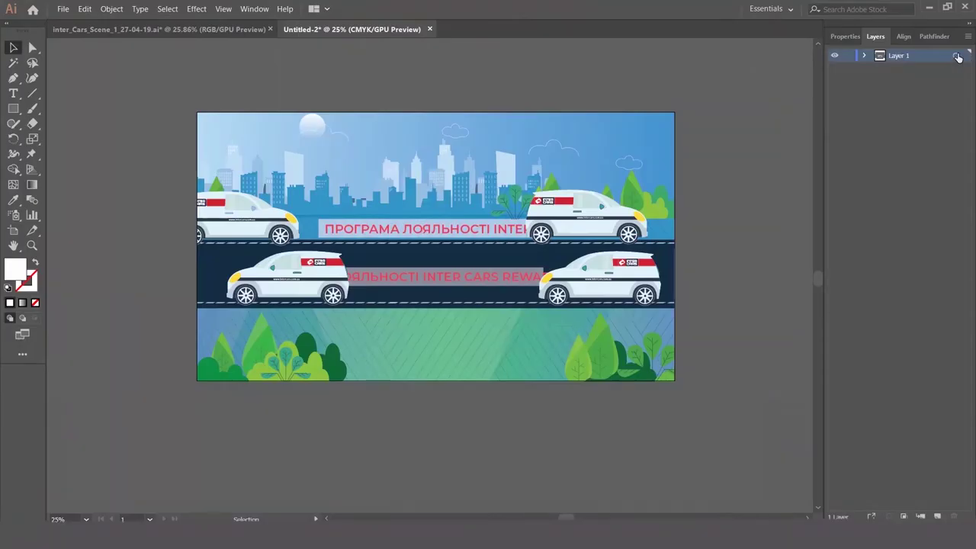
Step: Select all artwork on Layer 1 to examine which objects of the car scene it holds, and deselect it
drag(640, 196, 588, 199)
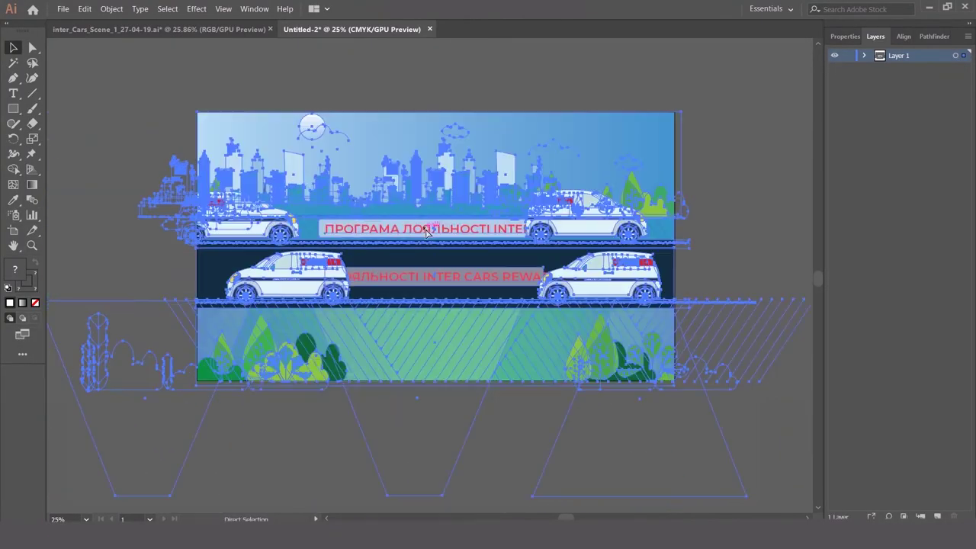
click(913, 56)
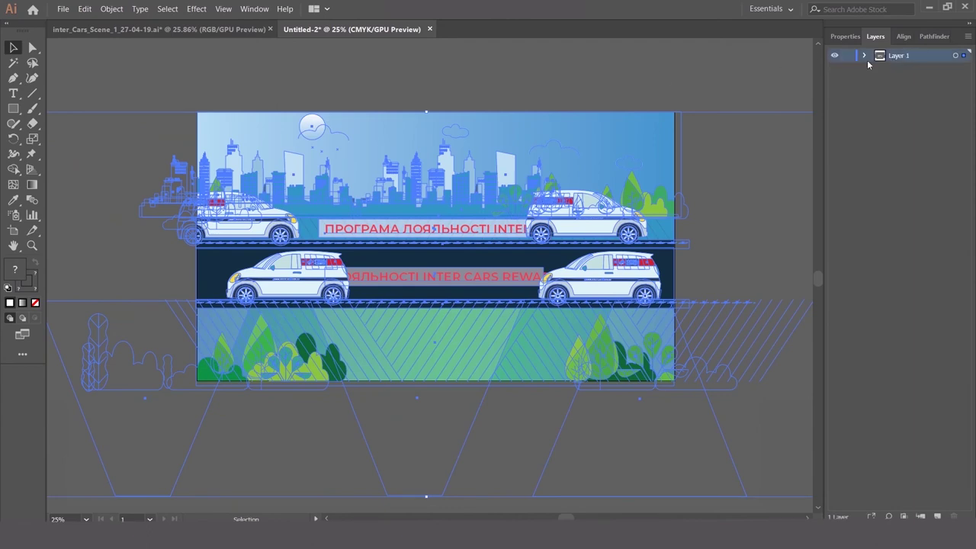
click(642, 72)
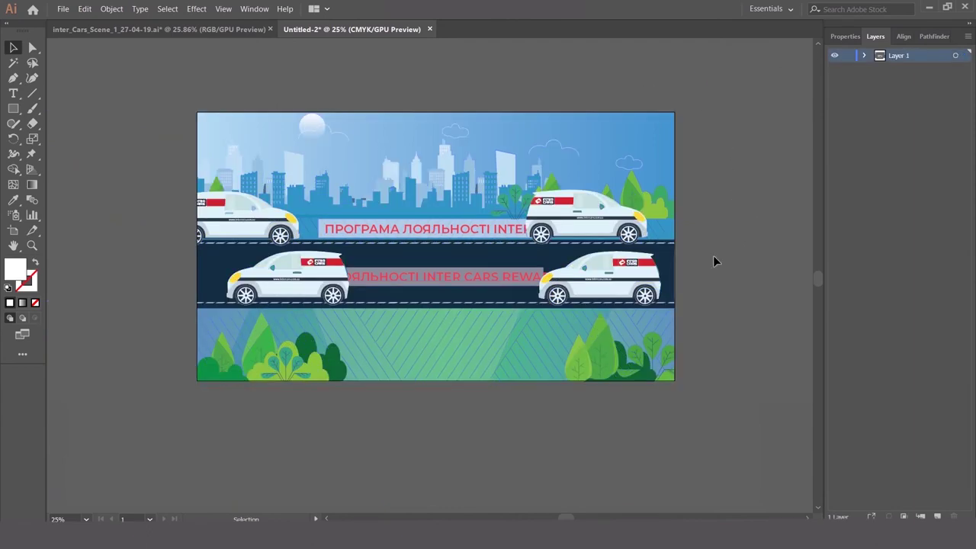
Step: Cut the lower right van, paste it in place on a new Layer 2, and lock Layer 1
scroll(508, 303, right, 3)
scroll(524, 279, up, 3)
scroll(527, 281, right, 1)
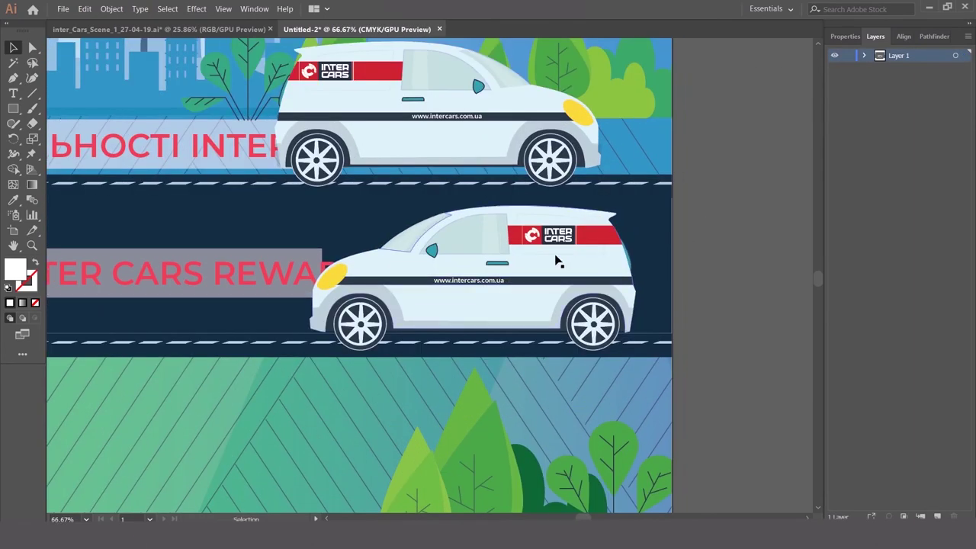
click(556, 260)
key(ctrl+x)
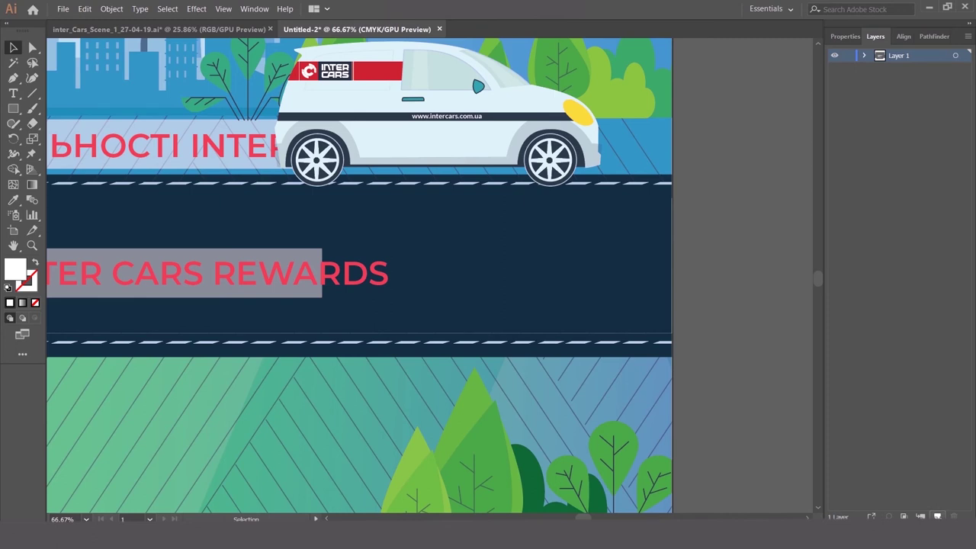
click(937, 516)
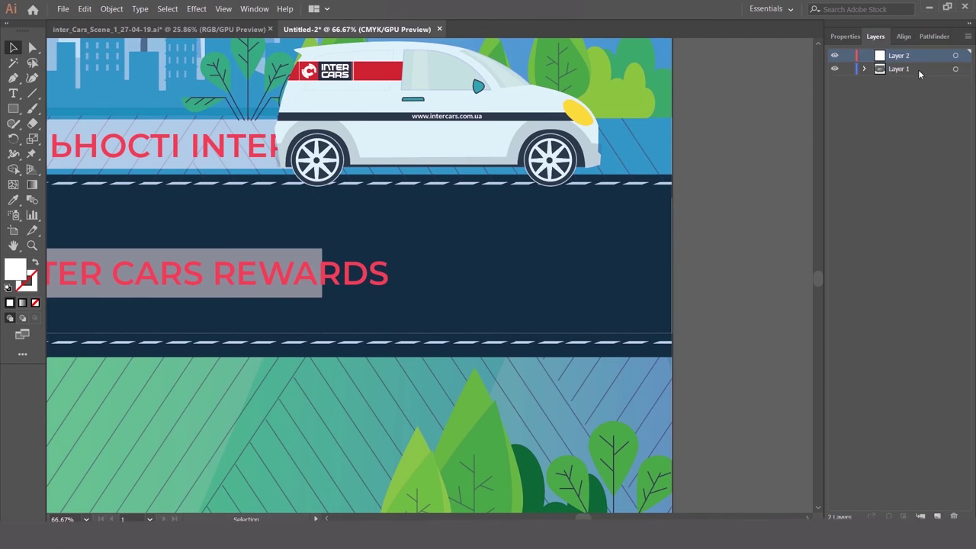
key(ctrl+f)
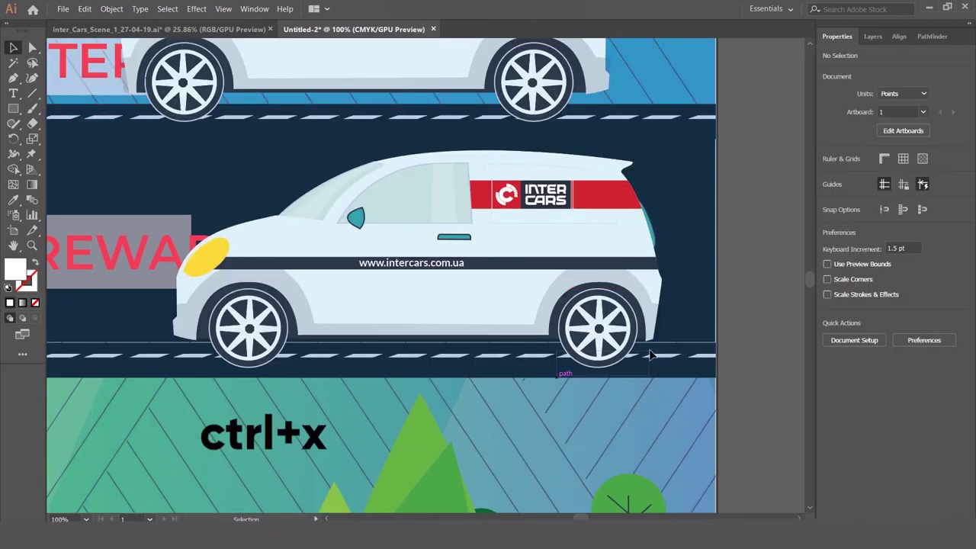
Step: Cut the lower right van's rear wheel and paste it in place on a new layer above the van's layer
click(647, 344)
key(ctrl+x)
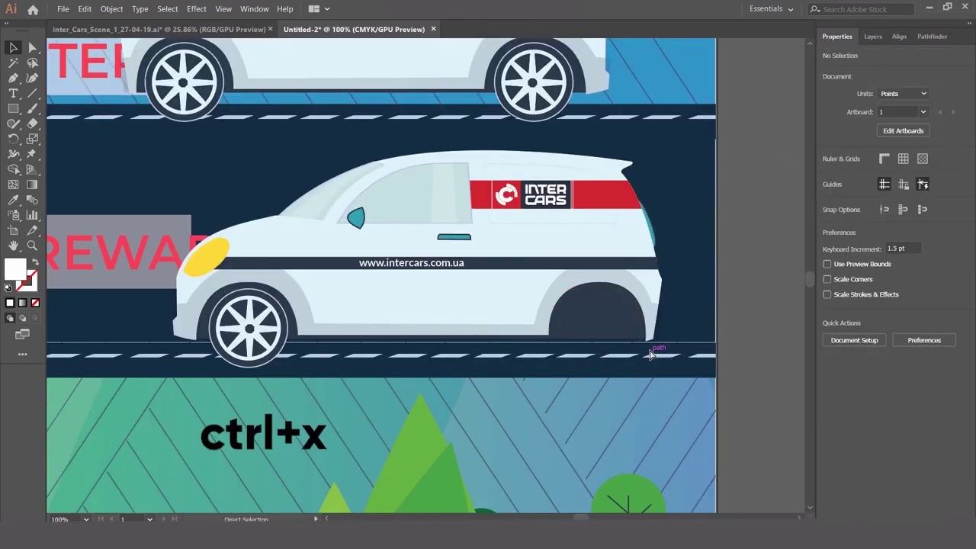
click(871, 37)
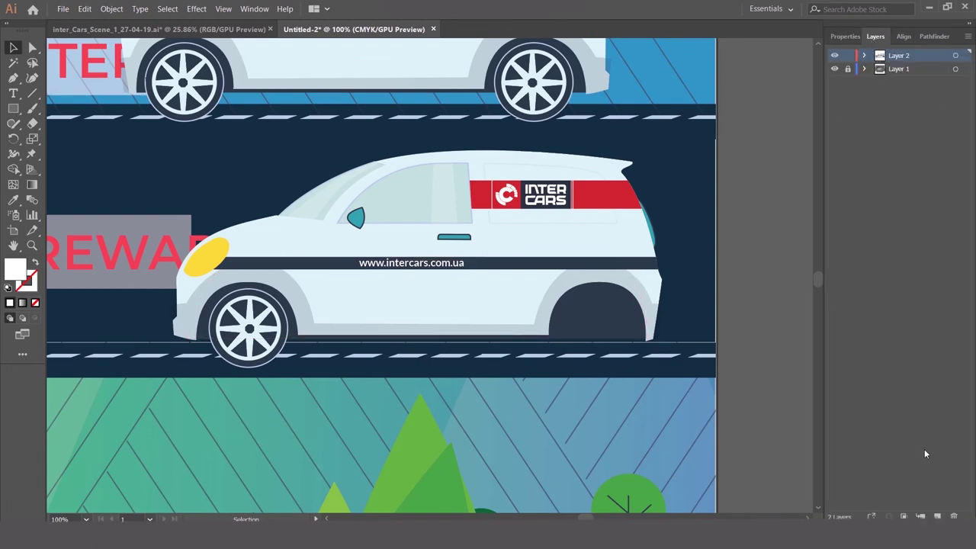
key(ctrl+f)
click(937, 516)
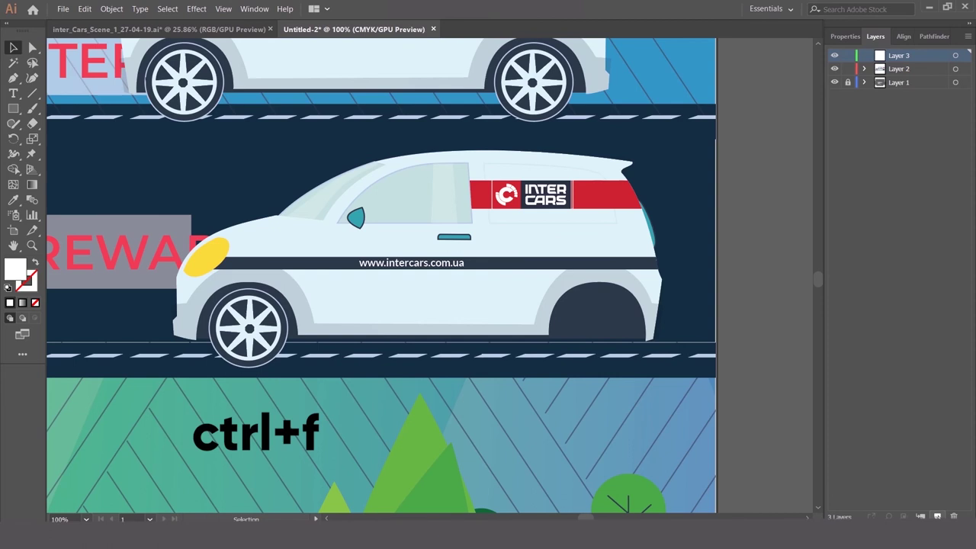
key(ctrl+f)
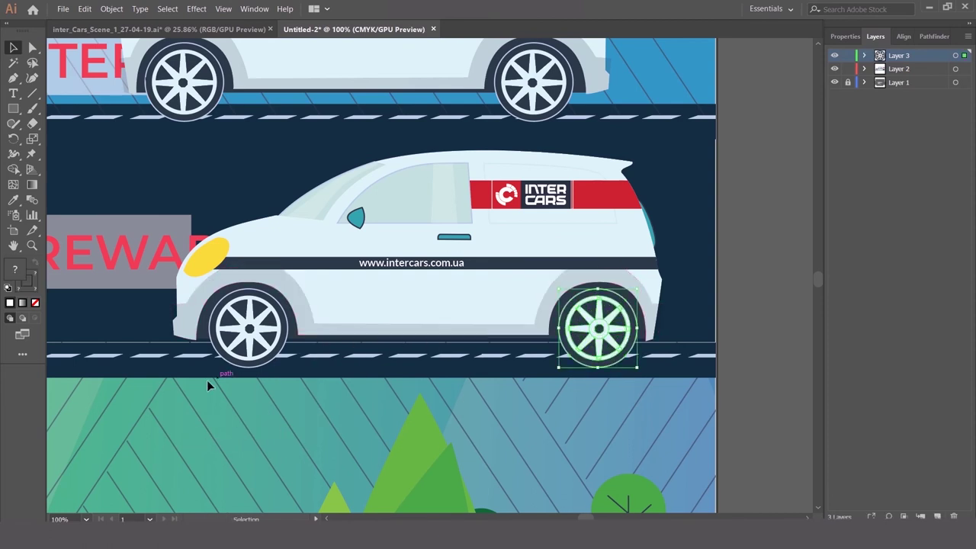
Step: Cut the same van's front wheel, paste it in place on another new layer directly above the van body's layer, and deselect it
click(298, 353)
key(ctrl+x)
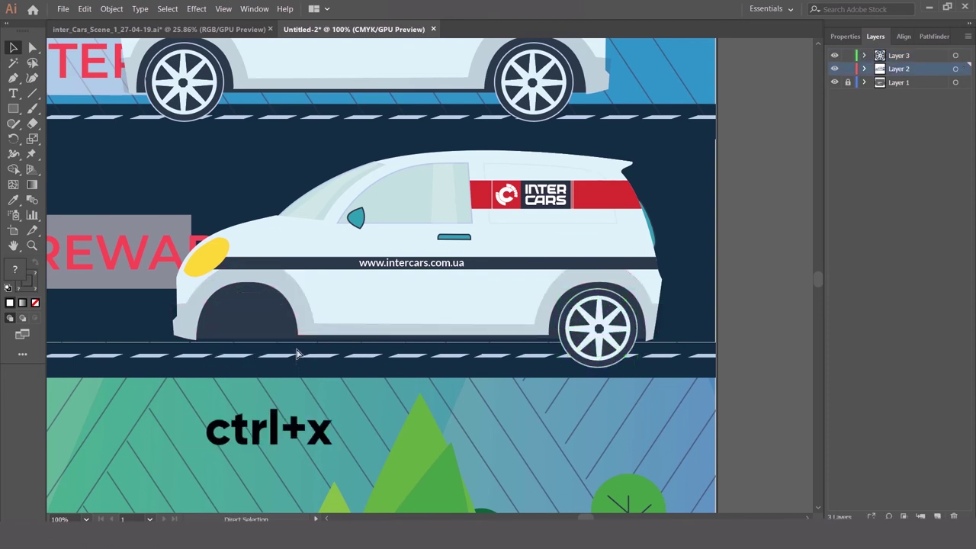
click(939, 516)
key(ctrl+f)
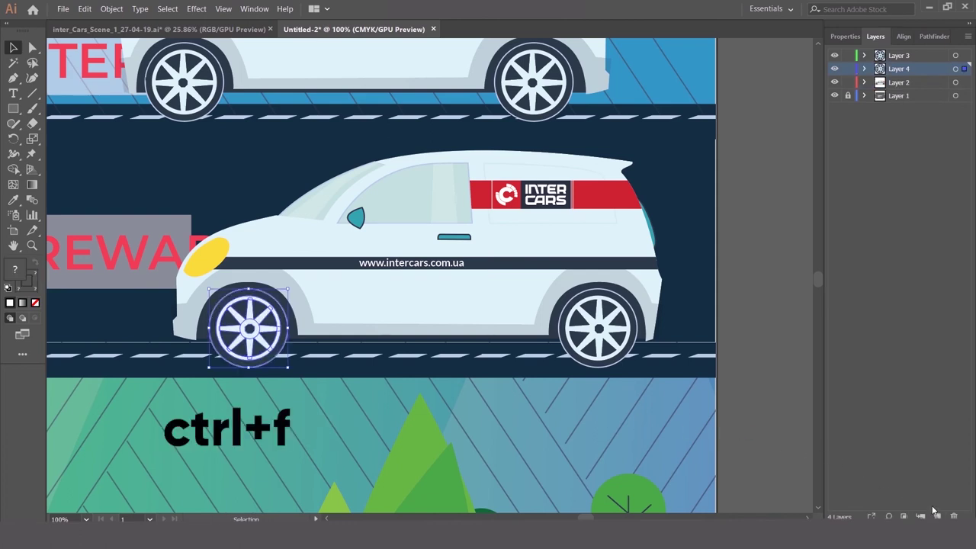
click(732, 441)
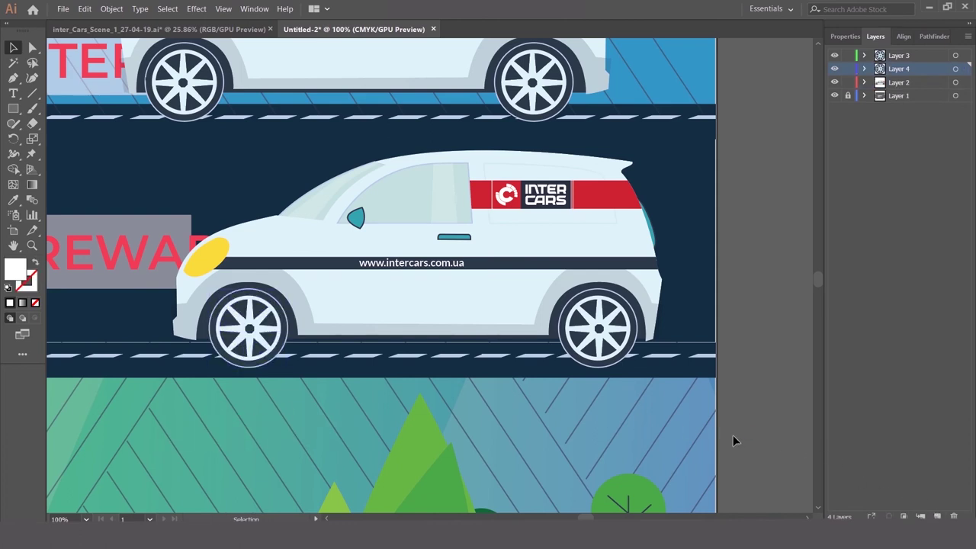
Step: Hide and reshow Layer 2, Layer 4 and Layer 3 one at a time to check which van part each holds
scroll(496, 279, down, 5)
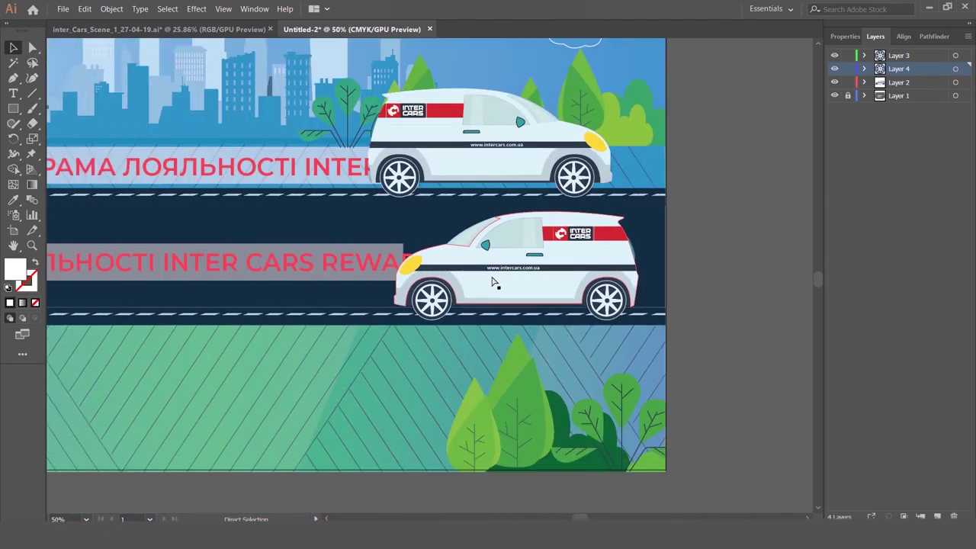
key(ctrl+plus)
key(ctrl+plus)
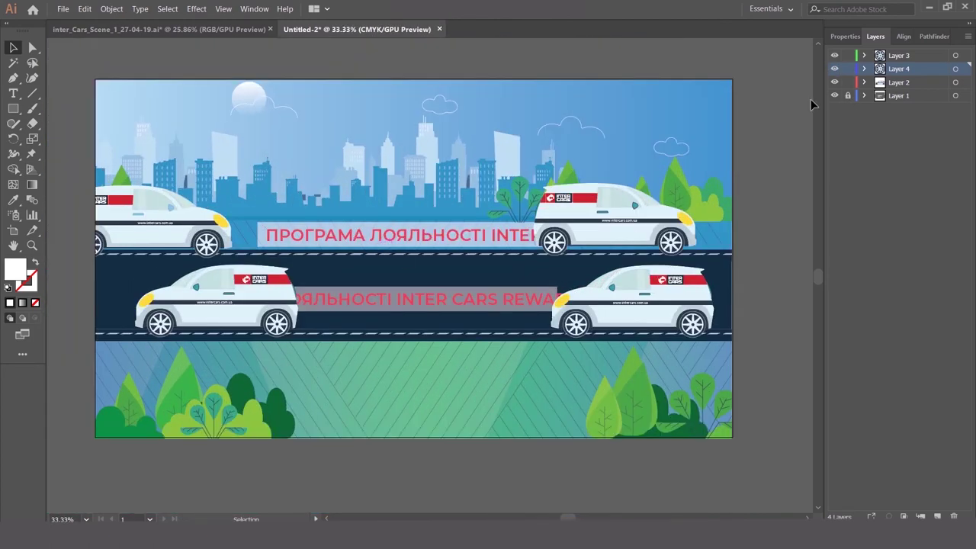
click(834, 82)
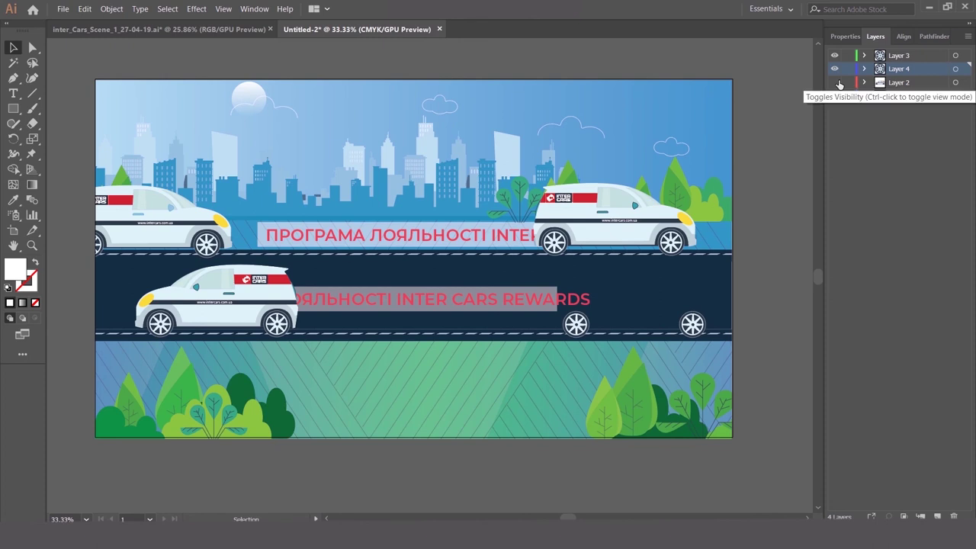
click(835, 80)
click(834, 70)
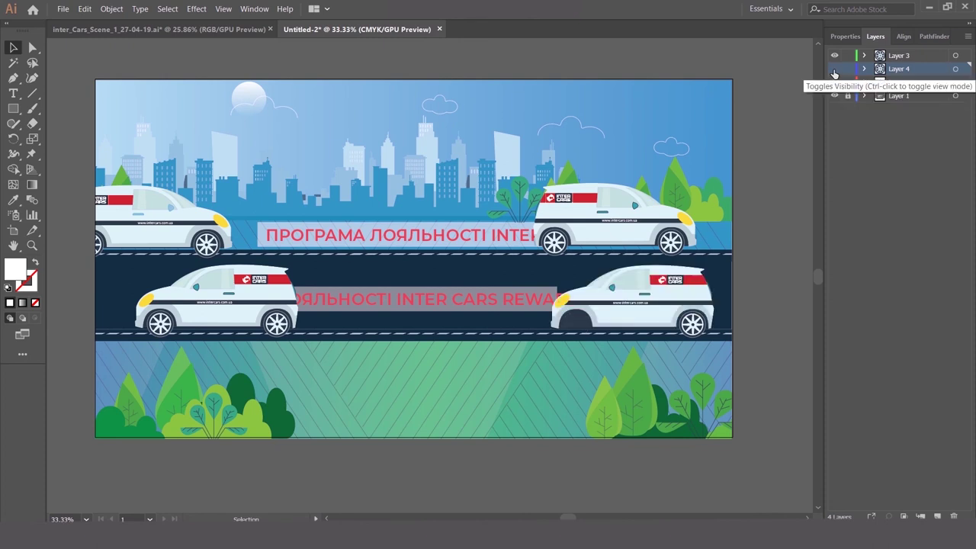
click(834, 70)
click(834, 57)
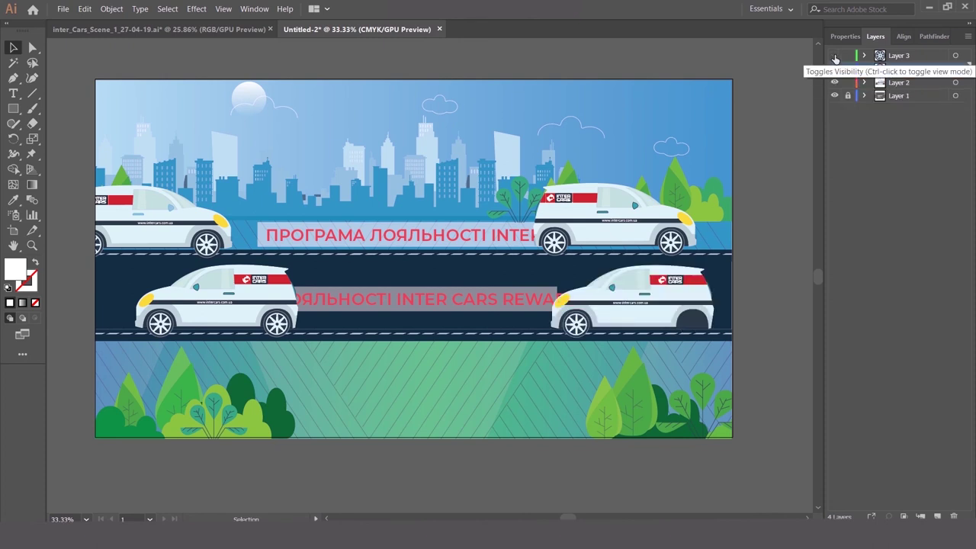
click(834, 56)
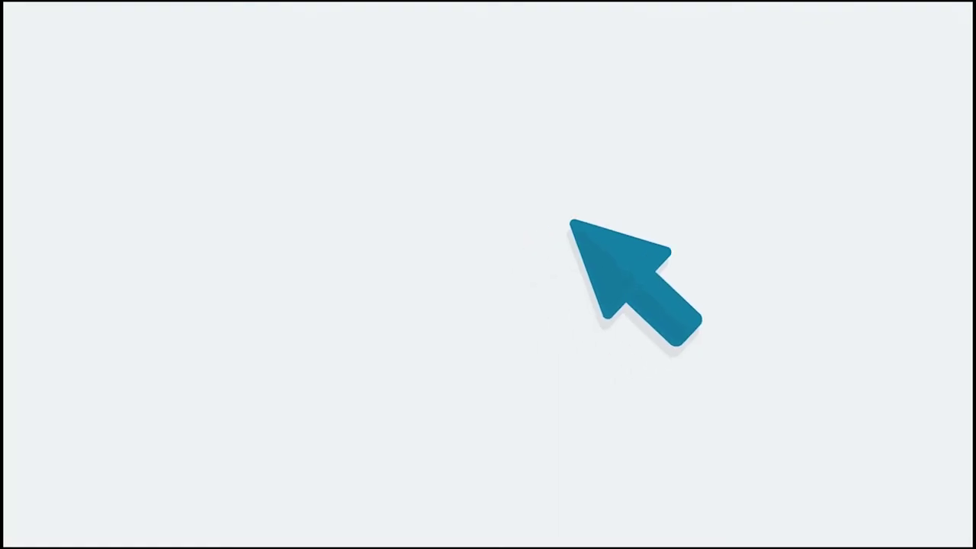